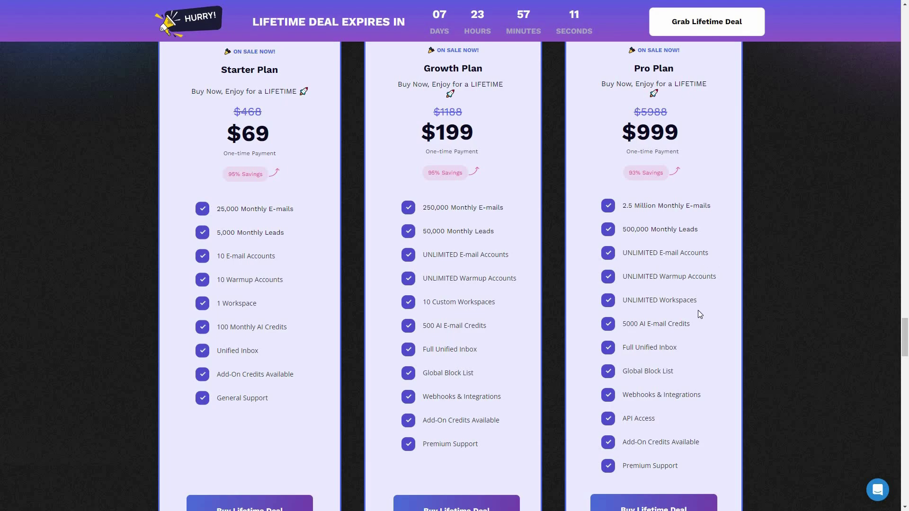
Step: Review the Starter, Growth and Pro lifetime plans, the testimonials and the Facebook group section down to the FAQs
scroll(698, 310, "down", 1)
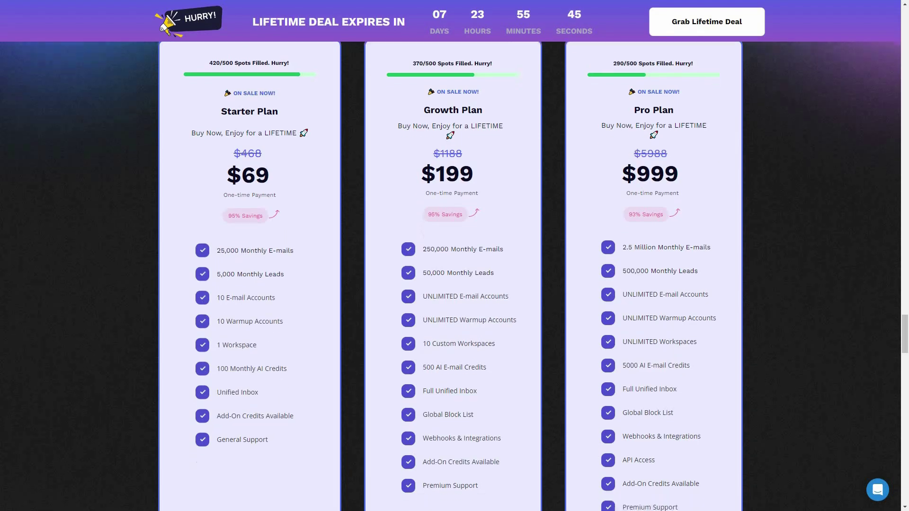
scroll(771, 259, "down", 4)
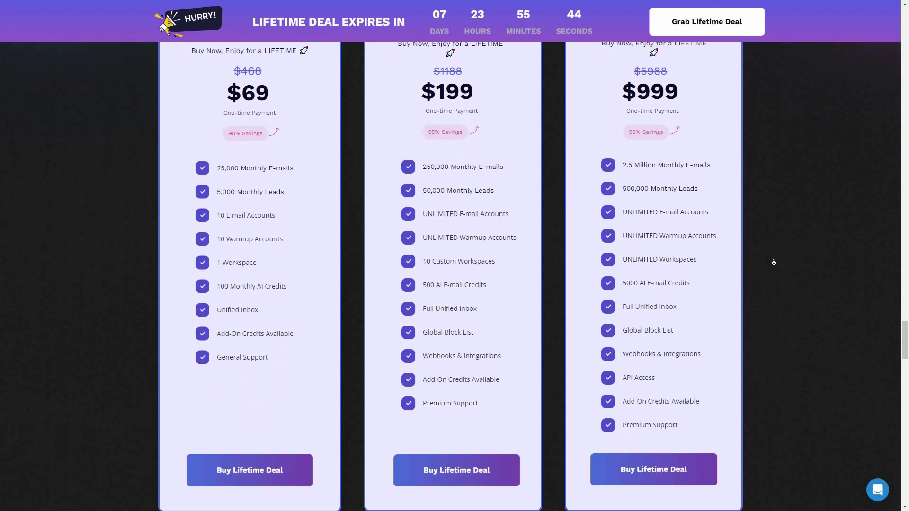
scroll(773, 262, "down", 9)
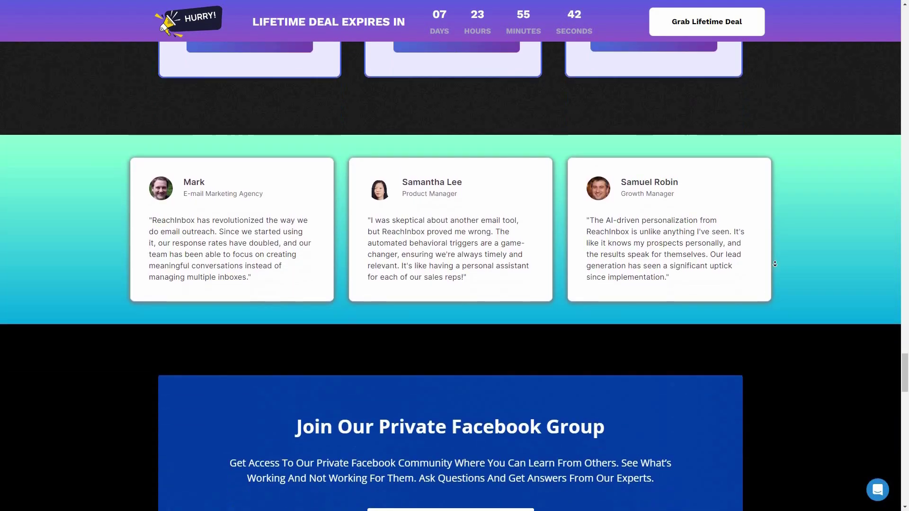
scroll(775, 264, "down", 10)
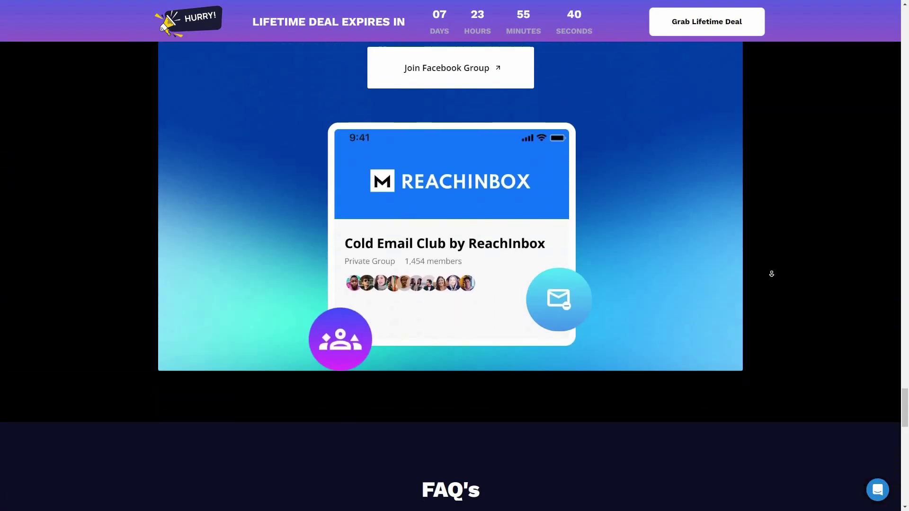
scroll(772, 271, "down", 11)
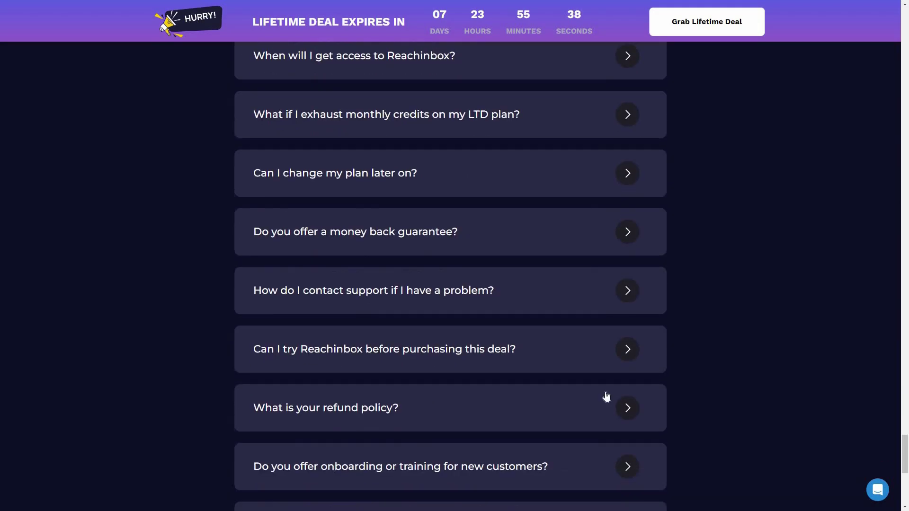
Step: Read the FAQ answer about a whitelabelled solution for agencies and look through the other FAQ questions
scroll(371, 453, "down", 1)
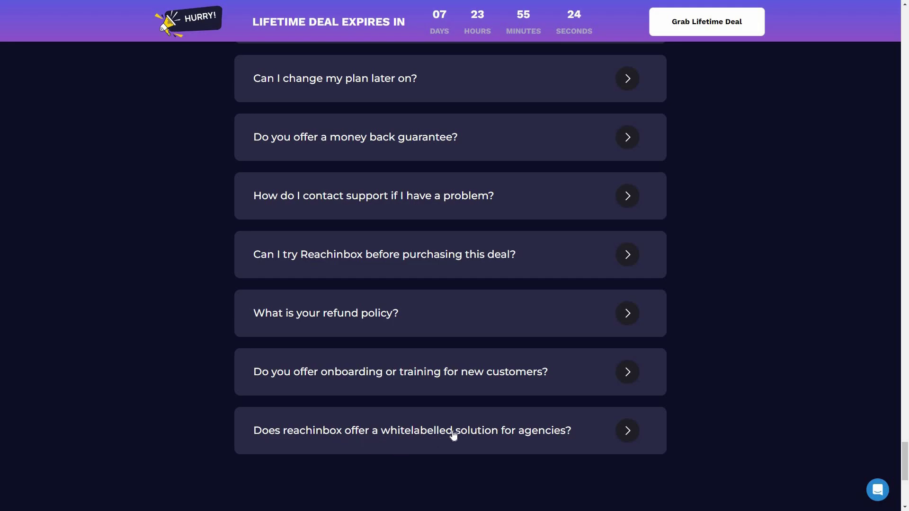
left_click(513, 412)
scroll(316, 377, "down", 2)
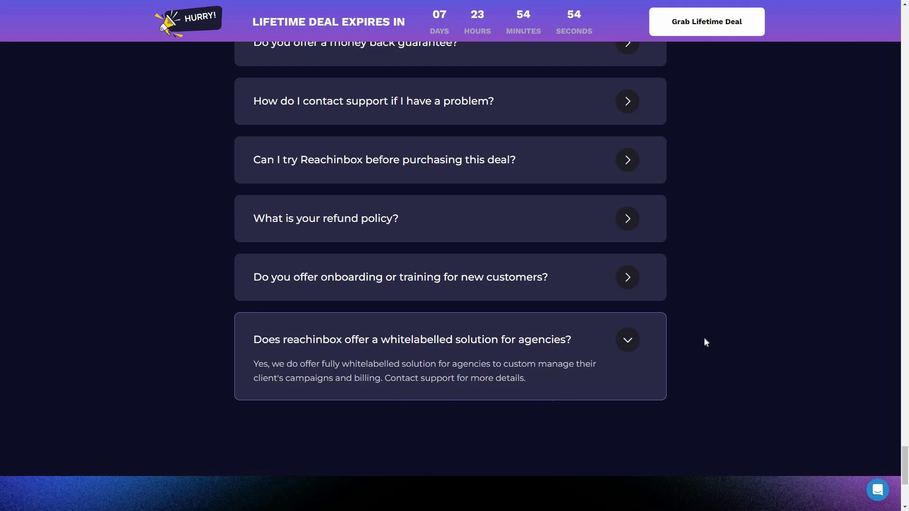
scroll(705, 338, "up", 5)
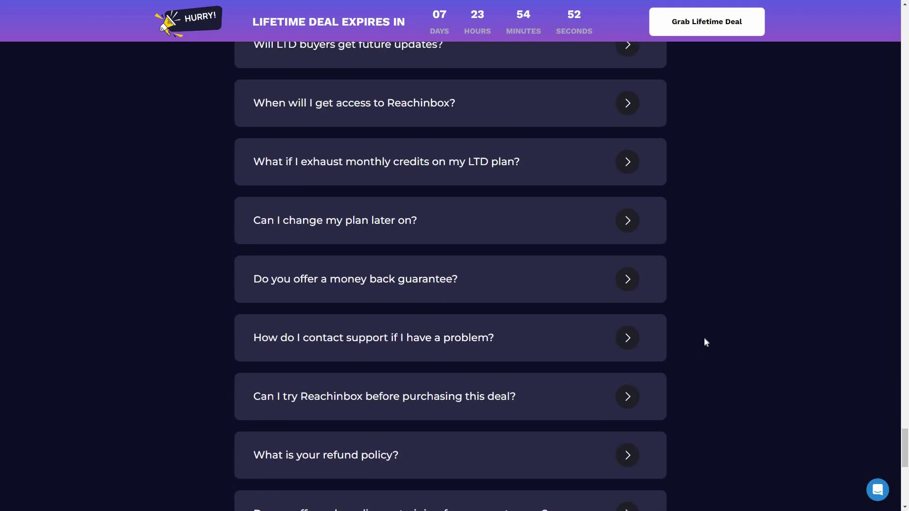
scroll(705, 342, "up", 1)
scroll(704, 341, "up", 2)
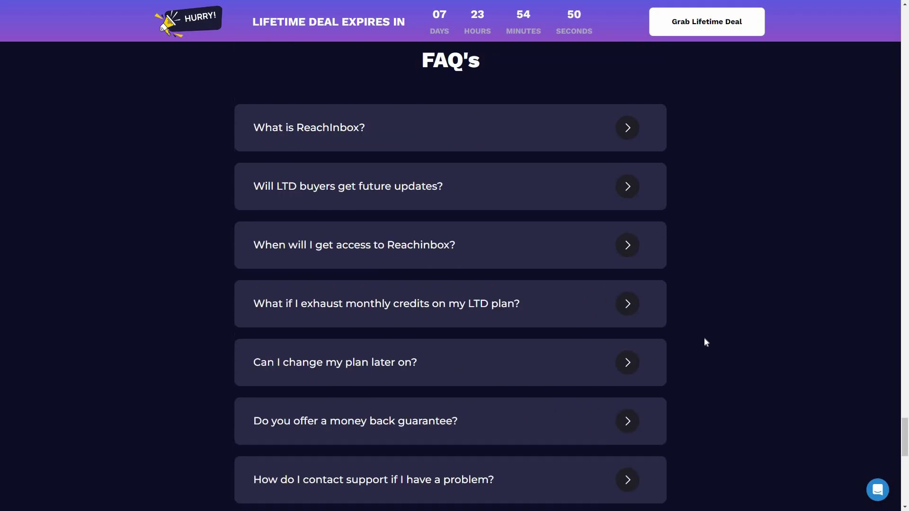
scroll(705, 342, "up", 6)
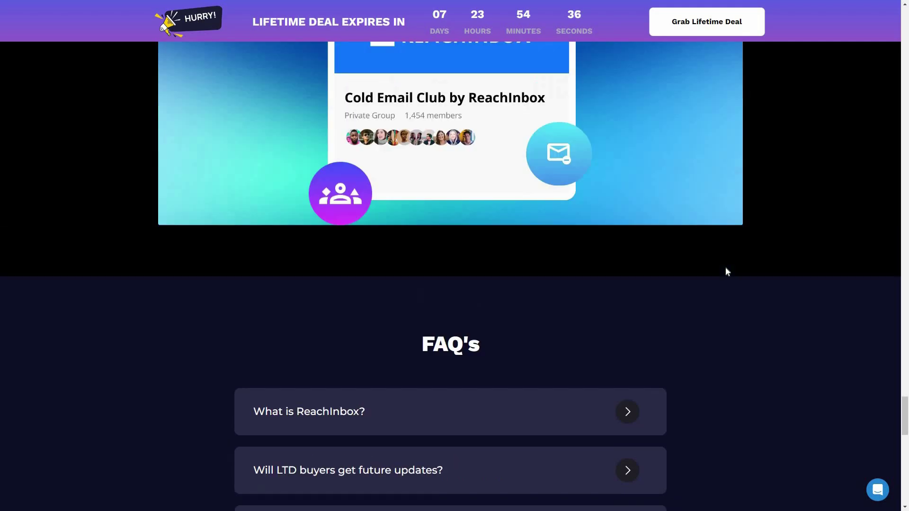
scroll(726, 268, "up", 7)
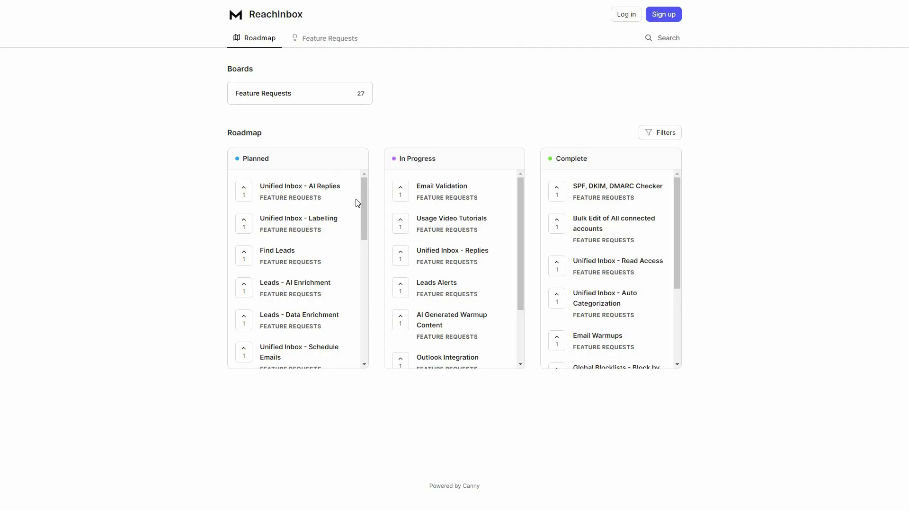
Step: Review all Planned, In Progress and Complete items on the ReachInbox roadmap, then open the Feature Requests board
left_click_drag(369, 225, 455, 280)
left_click_drag(521, 220, 516, 258)
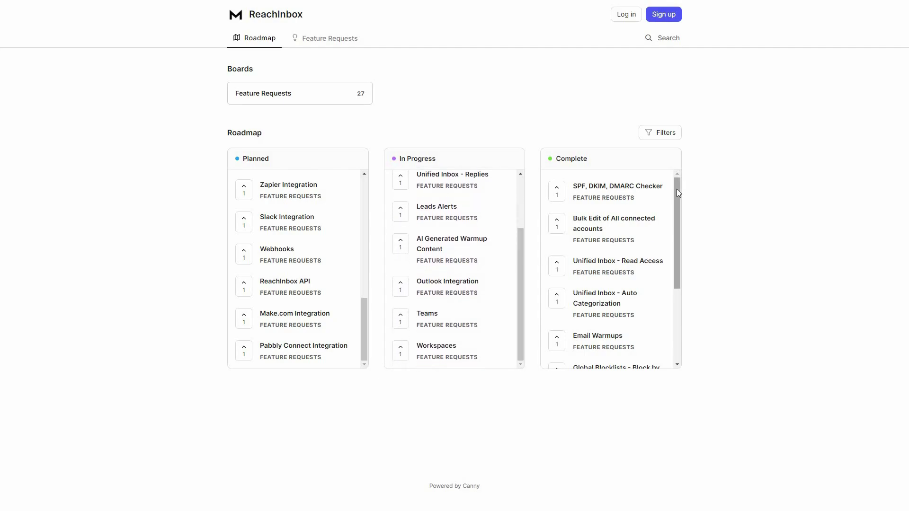
left_click_drag(677, 189, 758, 278)
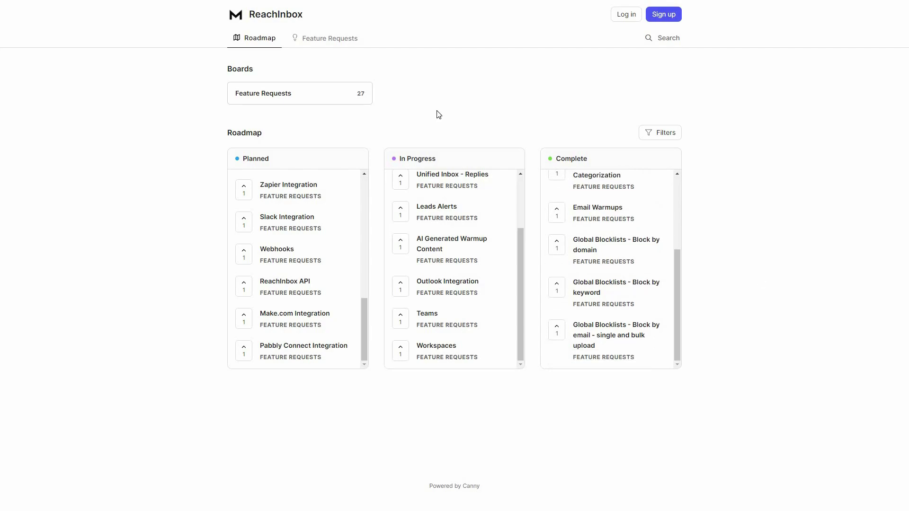
left_click(265, 101)
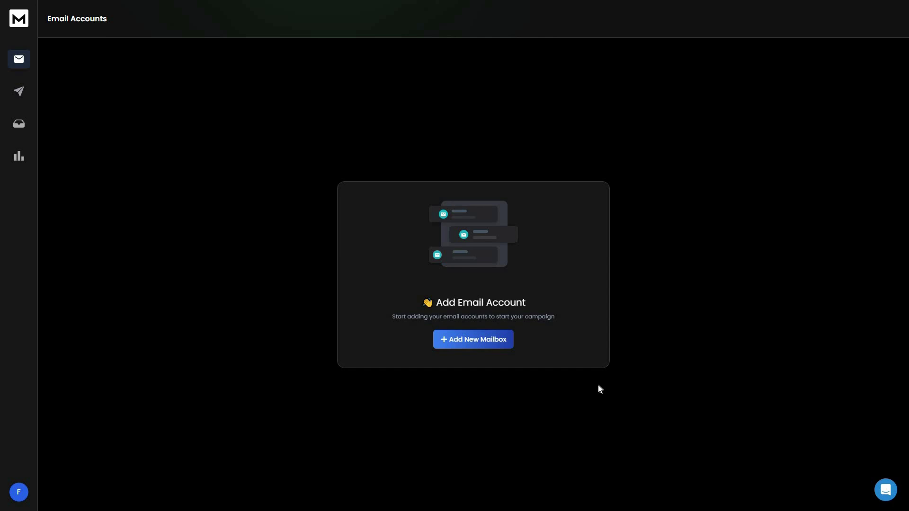
Step: Start adding a new mailbox and view the connection options for a Gmail / G-Suite account
left_click(482, 340)
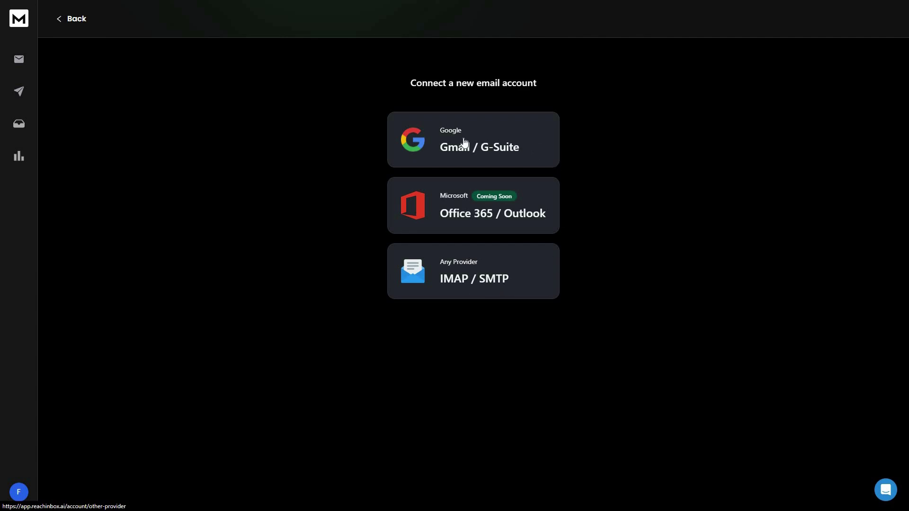
left_click(468, 179)
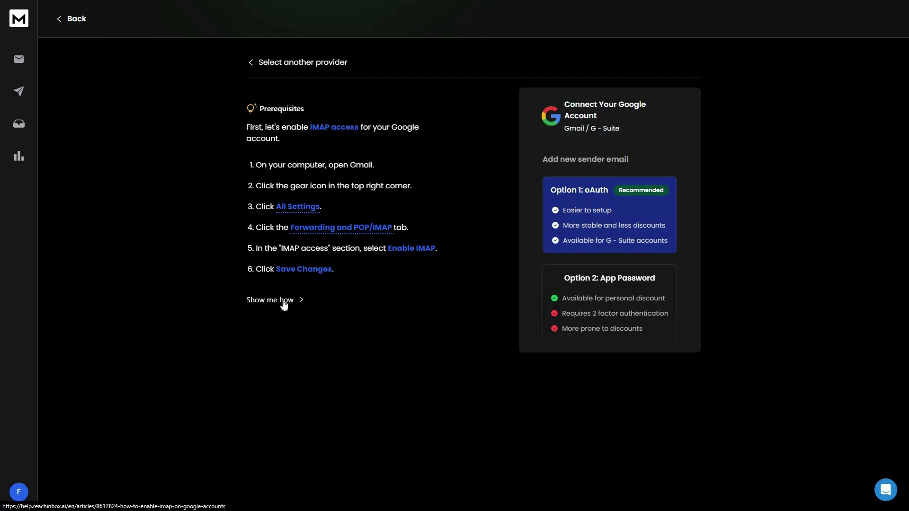
Step: Go to the campaigns list and view the actions available for the Test1 campaign
left_click(20, 93)
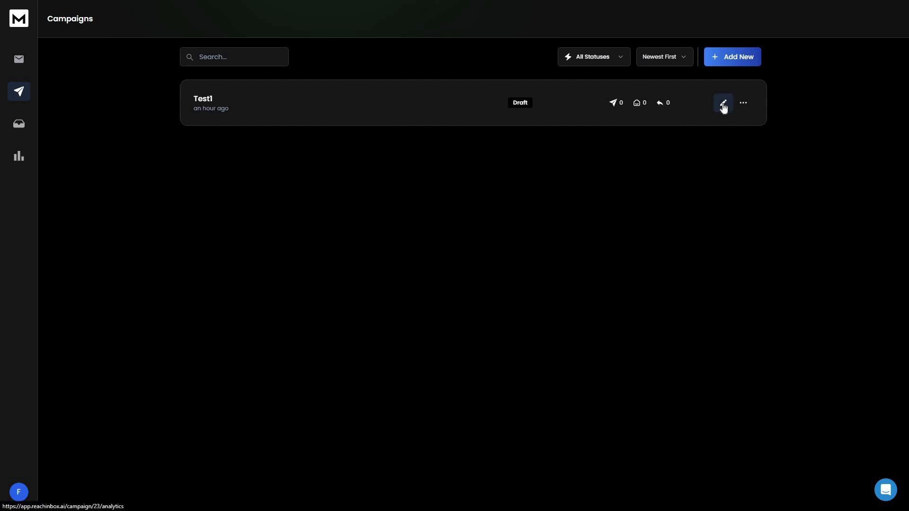
left_click(743, 103)
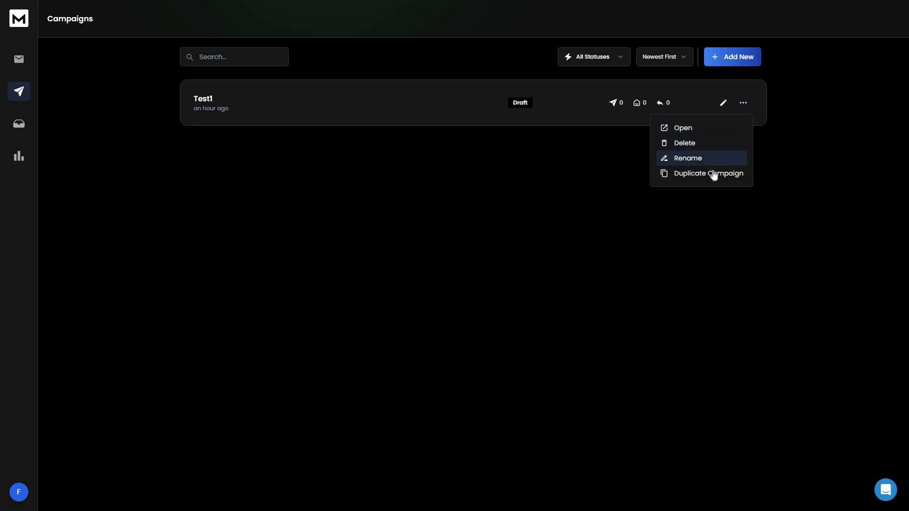
left_click(569, 217)
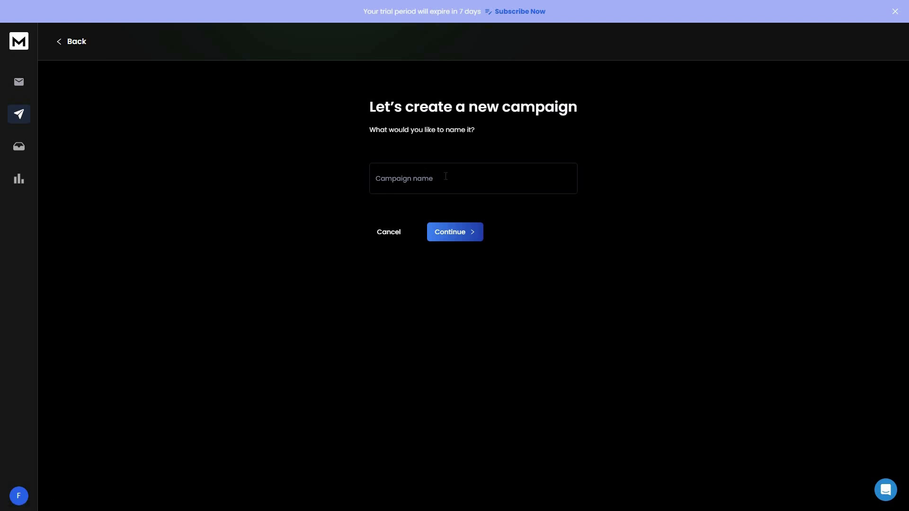
Step: Create a new campaign named Test2
left_click(445, 176)
type("Test2")
left_click(453, 234)
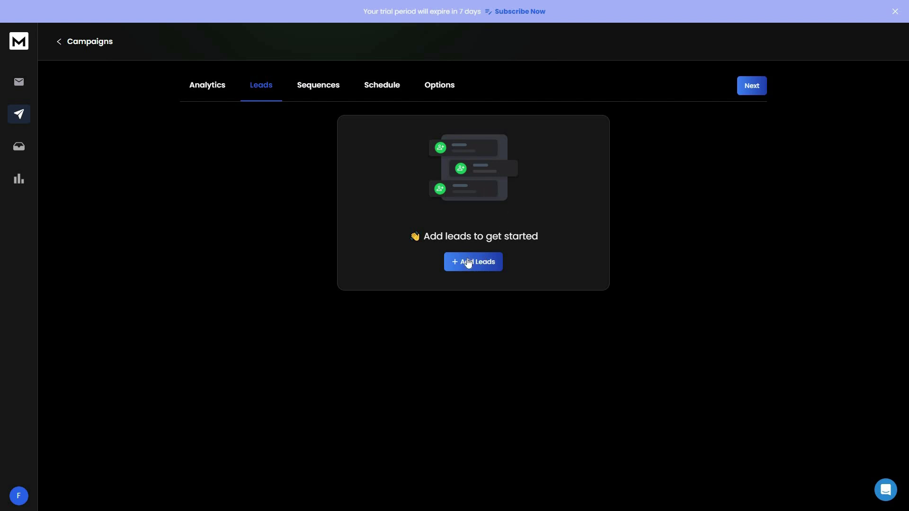
Step: View the CSV upload page for adding leads to the campaign, then return to the campaign's leads
left_click(483, 263)
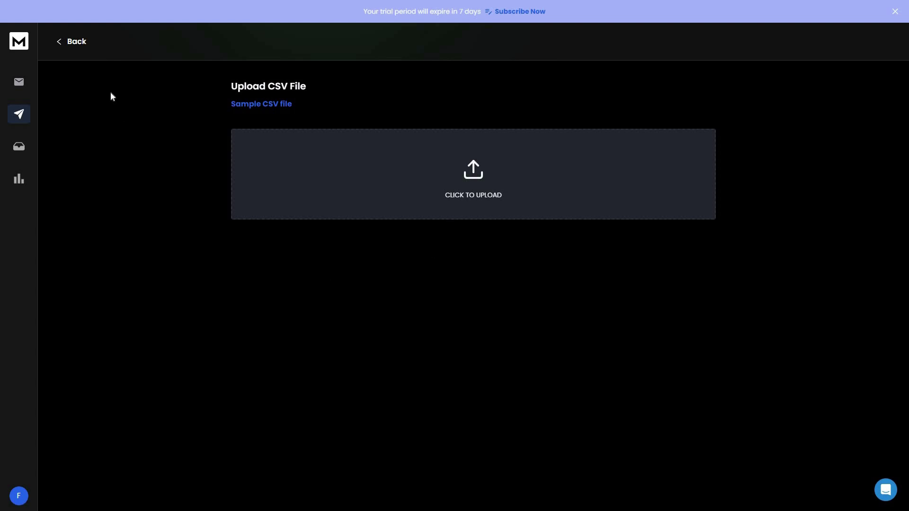
left_click(61, 44)
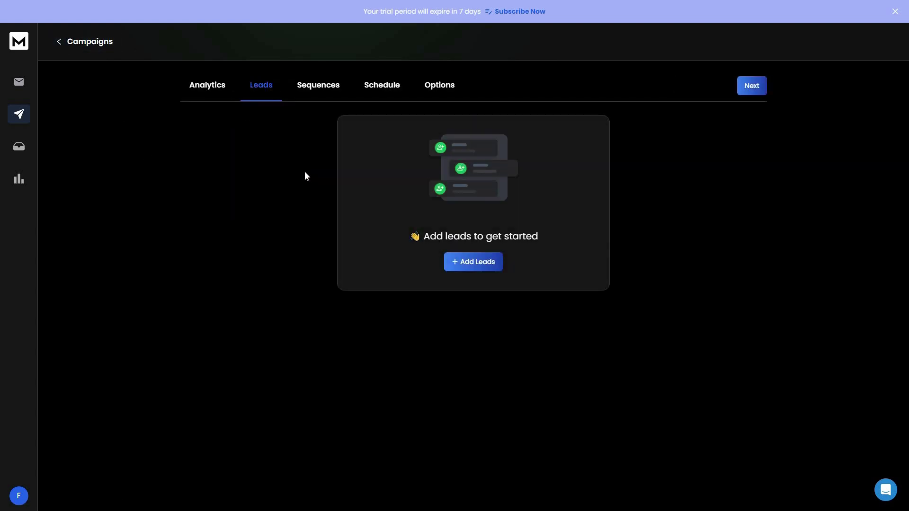
Step: Create the campaign's outbound sequence from scratch and add a second email step
left_click(317, 90)
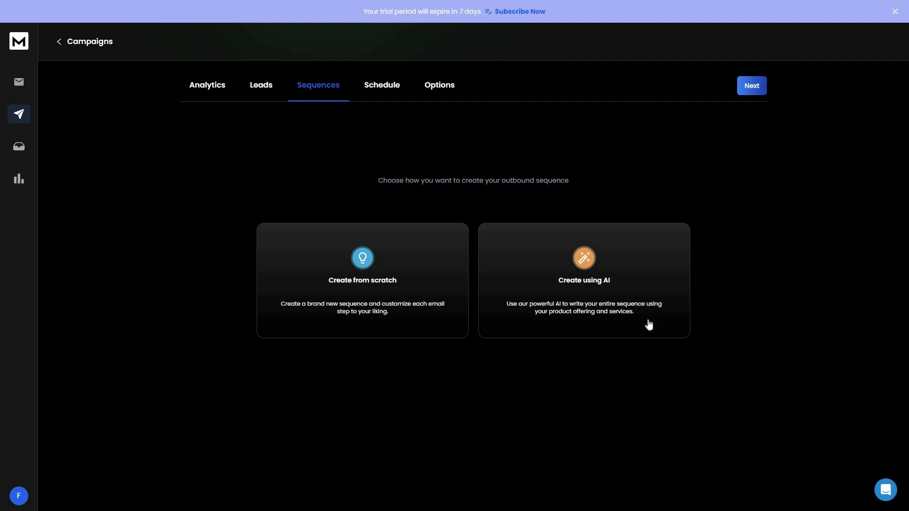
left_click(391, 262)
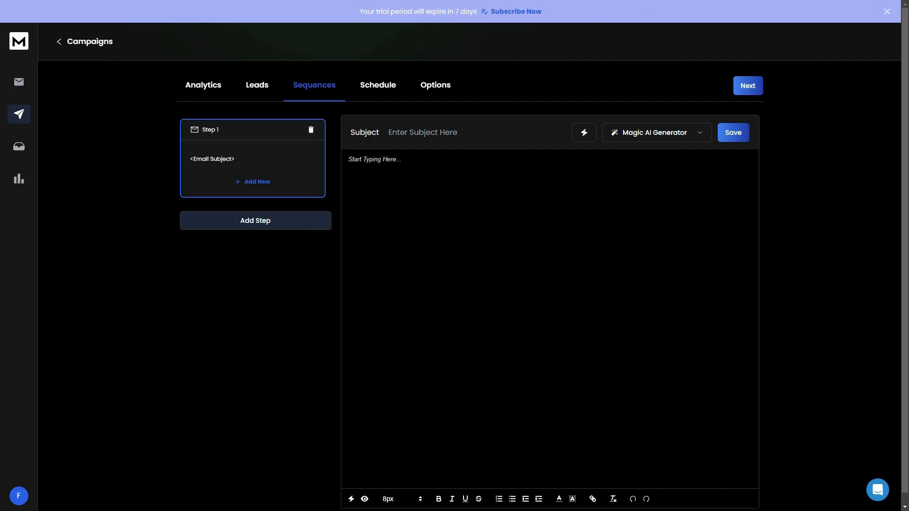
left_click(268, 221)
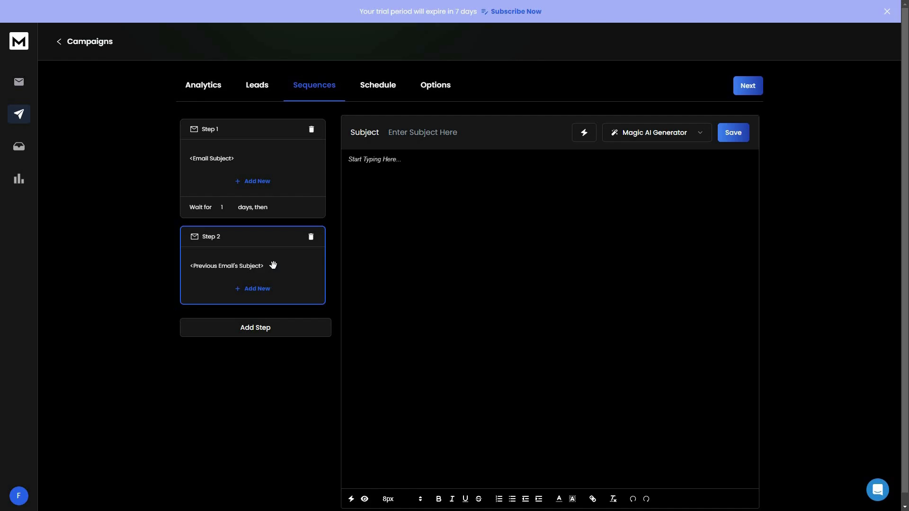
Step: Set the wait after Step 1 to 3 days and add a second email variant to Step 1
left_click(238, 218)
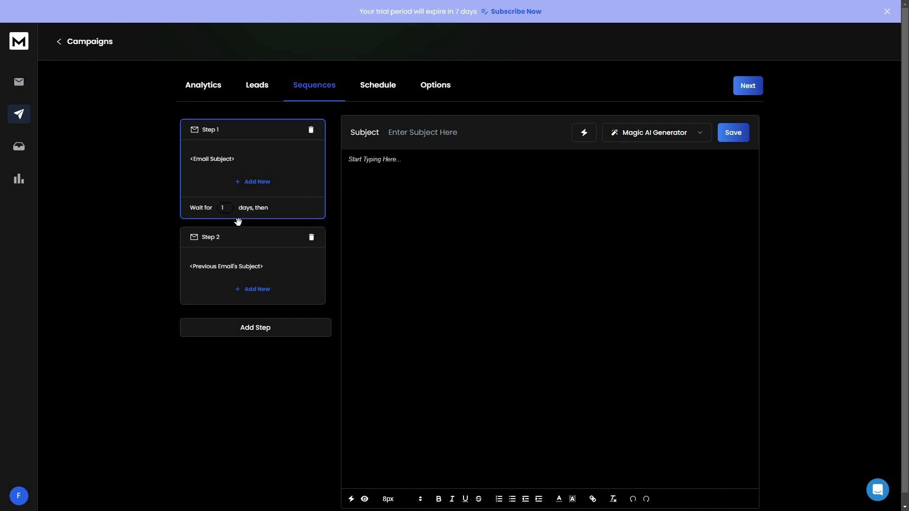
type("3")
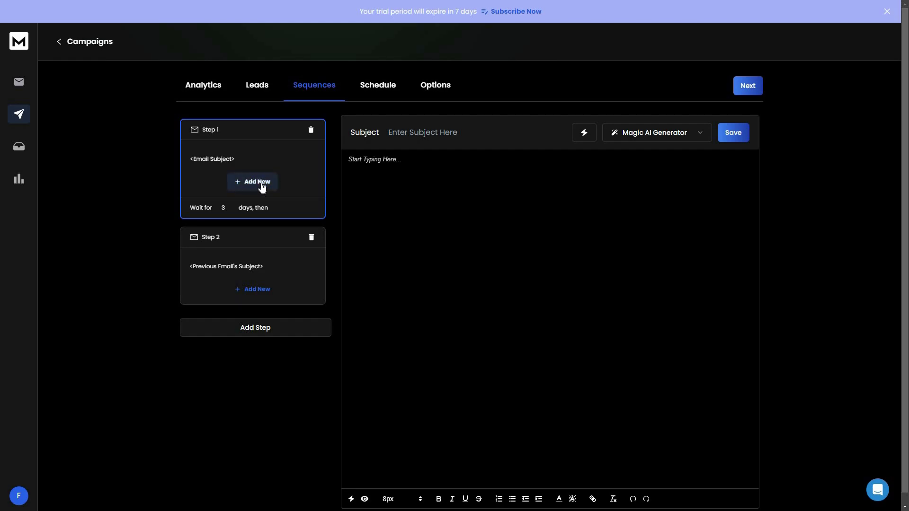
left_click(234, 182)
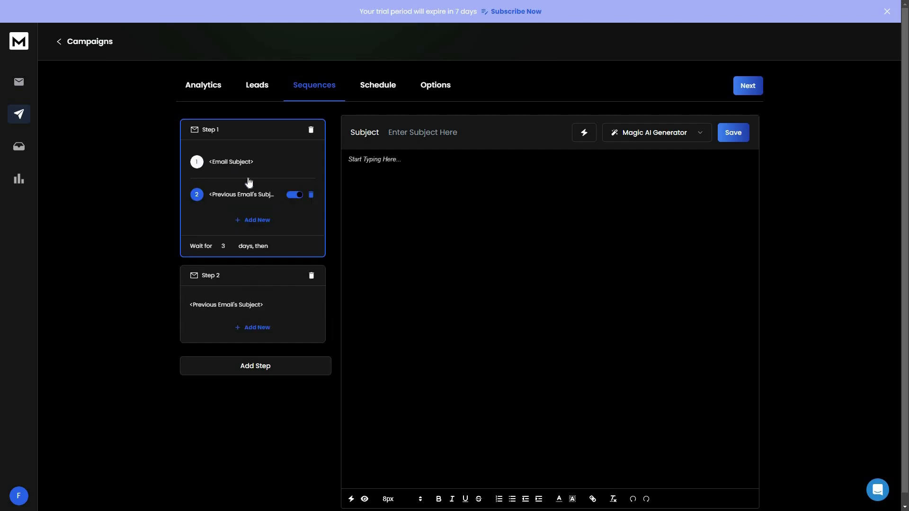
Step: Switch between Step 1's two variants and enter "Second V" as the email body of the second variant
left_click(236, 162)
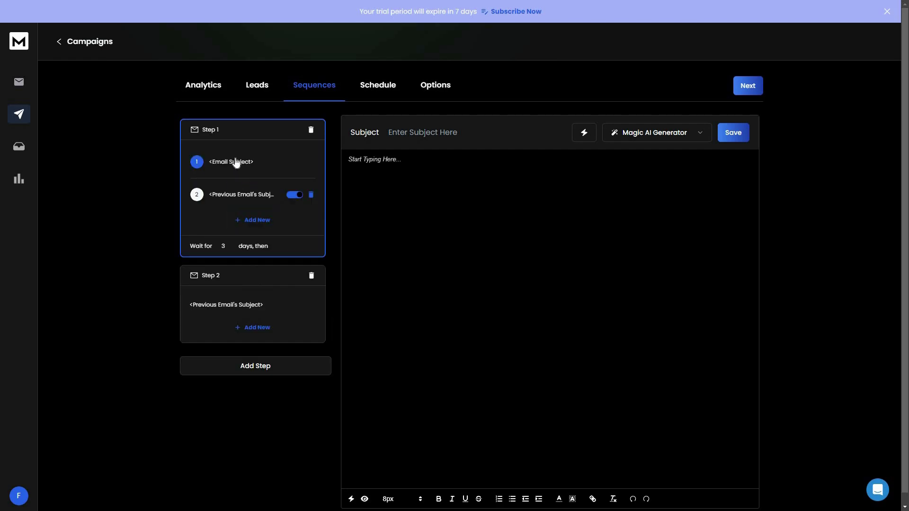
left_click(230, 201)
left_click(237, 163)
left_click(267, 211)
type("S")
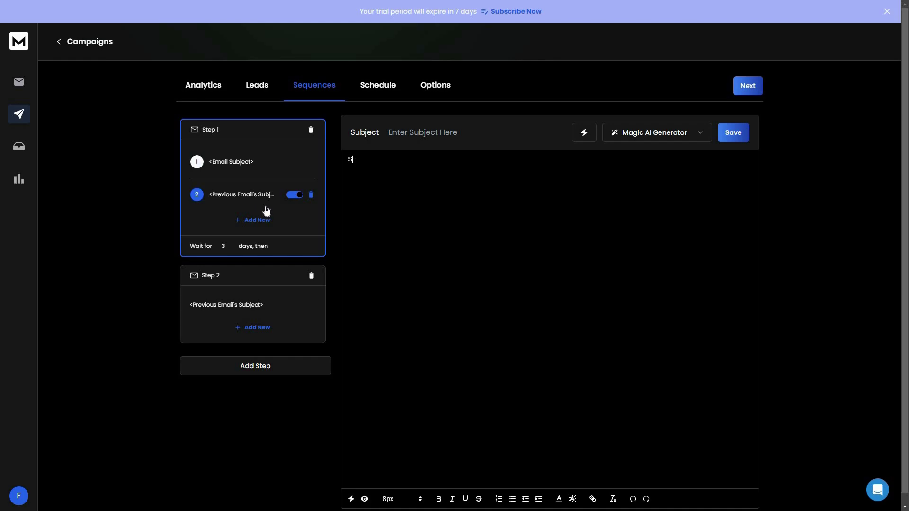
type("econd V")
Step: Add a second email variant to Step 2 and disable that variant
left_click(255, 333)
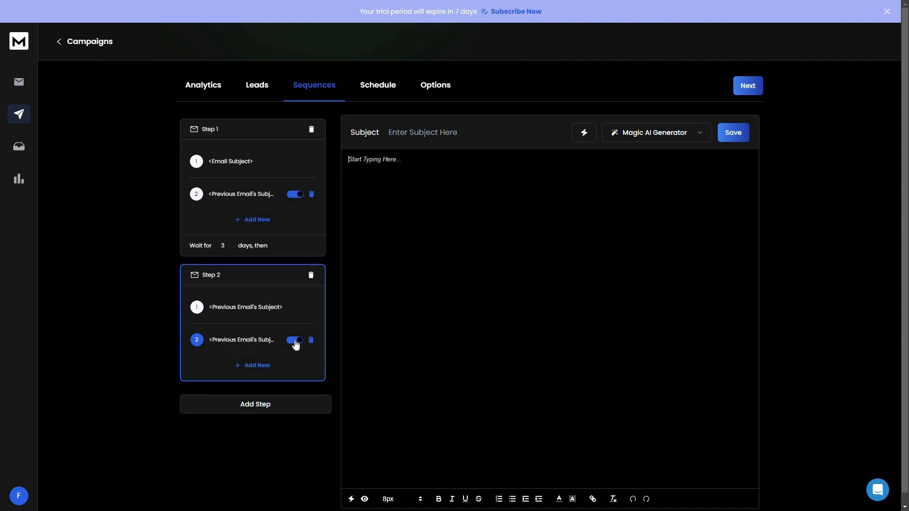
left_click(294, 341)
Step: View the email editor's subject variables, Magic AI Generator options and available font sizes
left_click(584, 134)
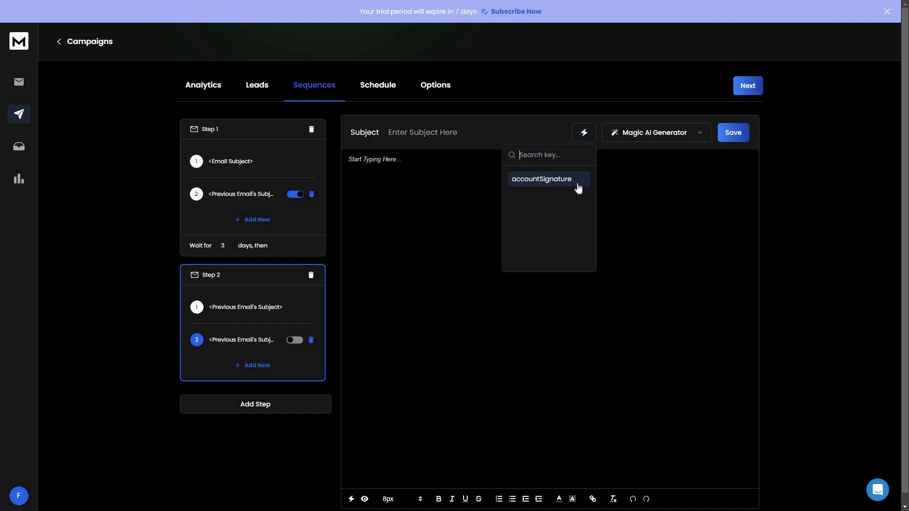
left_click(660, 137)
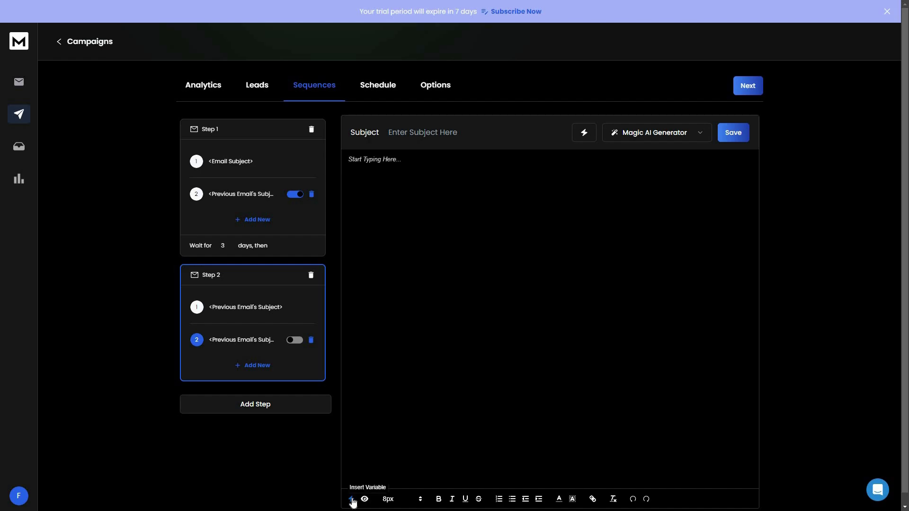
left_click(411, 500)
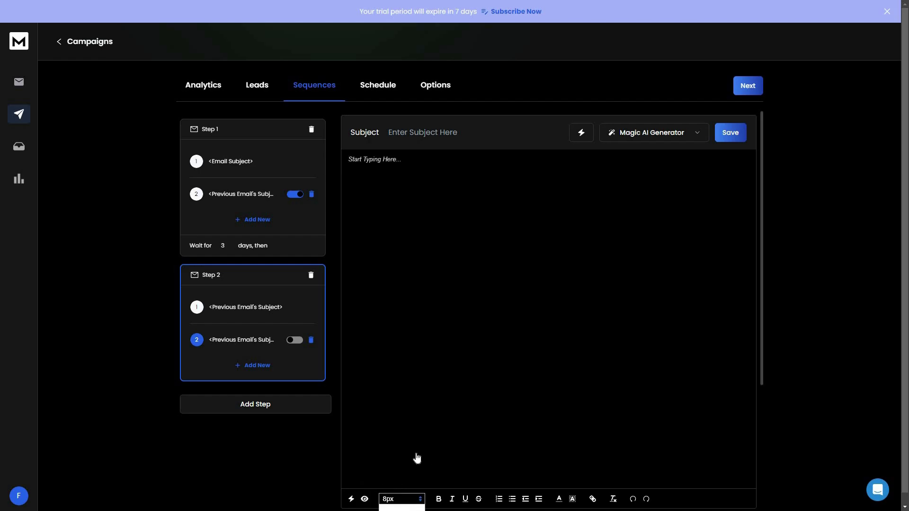
scroll(416, 457, "down", 4)
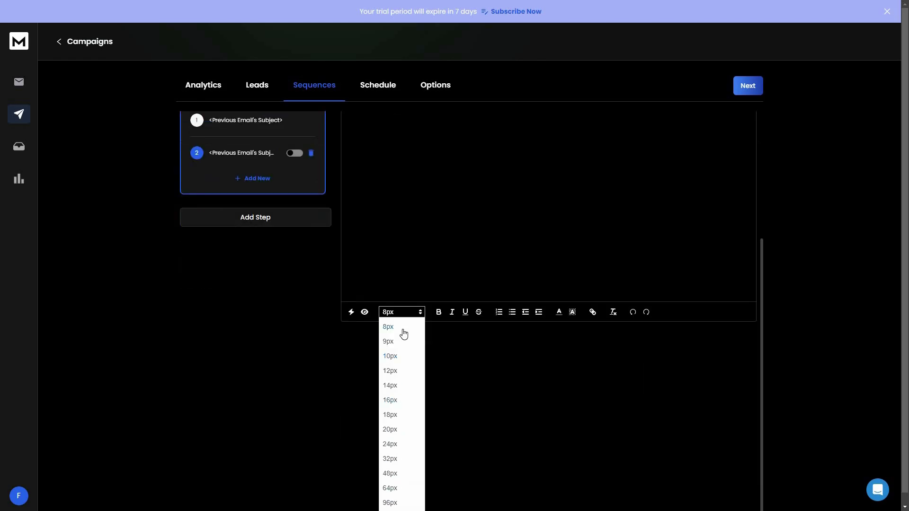
Step: Look through the email editor's font size list and its text formatting options
scroll(389, 384, "up", 1)
scroll(409, 464, "up", 1)
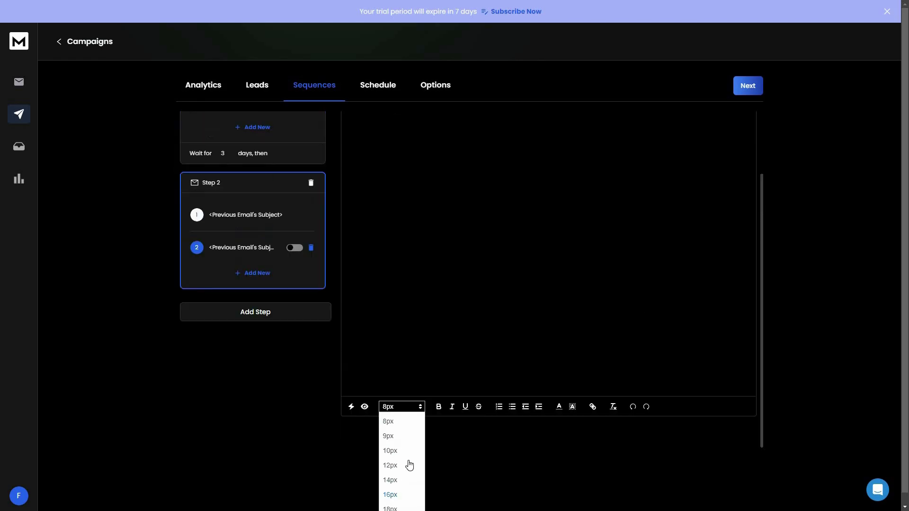
scroll(401, 494, "down", 2)
scroll(402, 492, "down", 1)
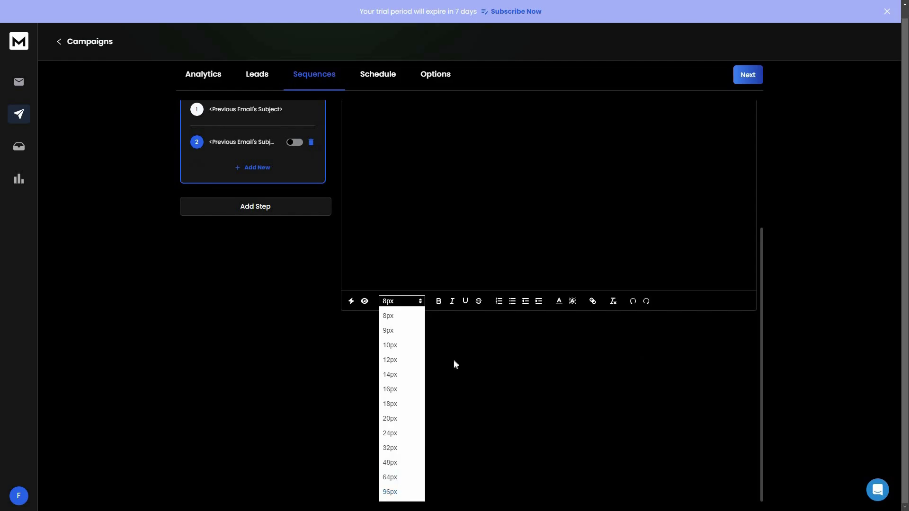
scroll(454, 364, "up", 4)
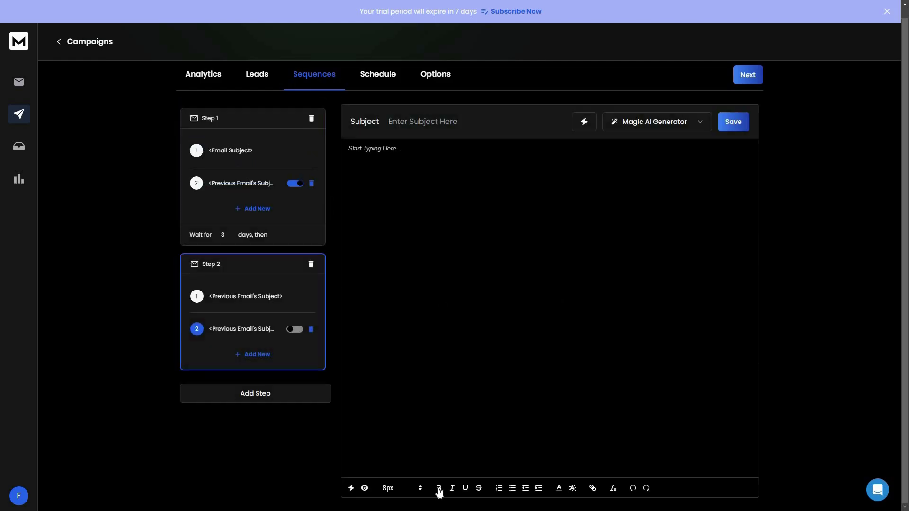
left_click(439, 488)
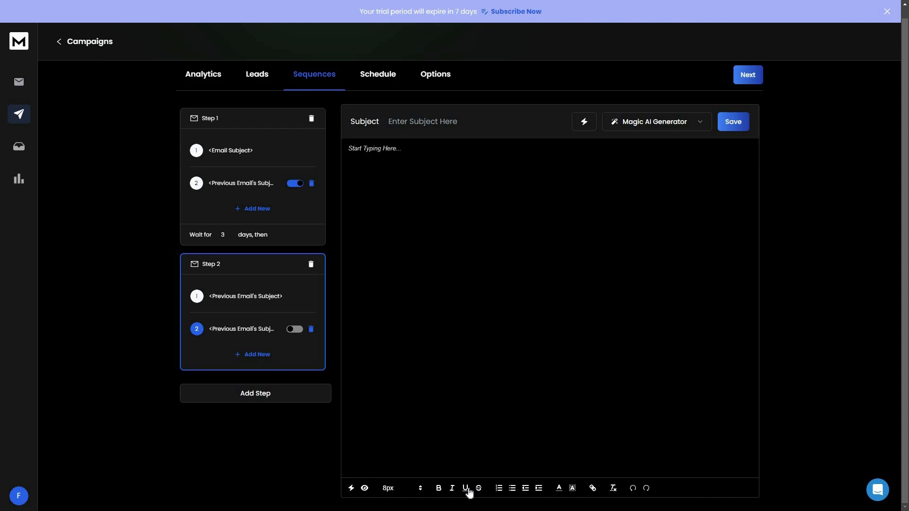
left_click(540, 492)
Step: Rename the campaign's existing sending schedule to New Schedule 1
left_click(384, 76)
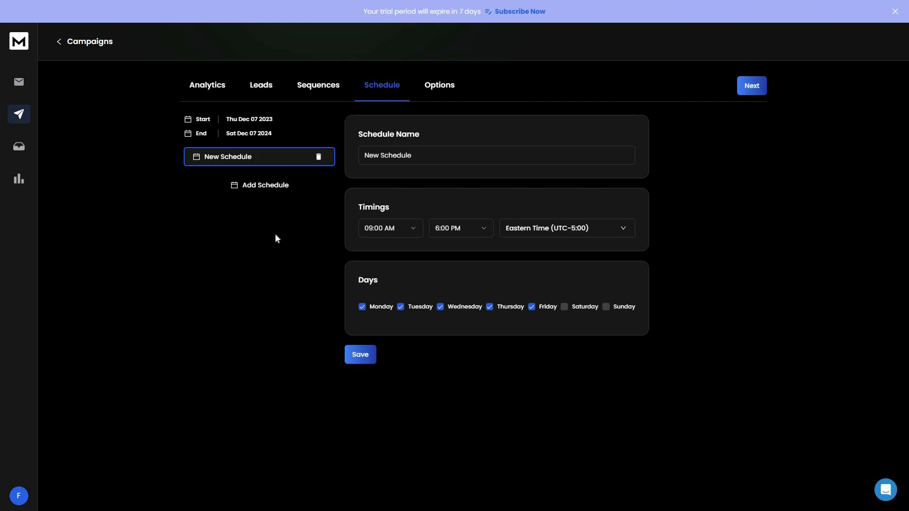
left_click(226, 160)
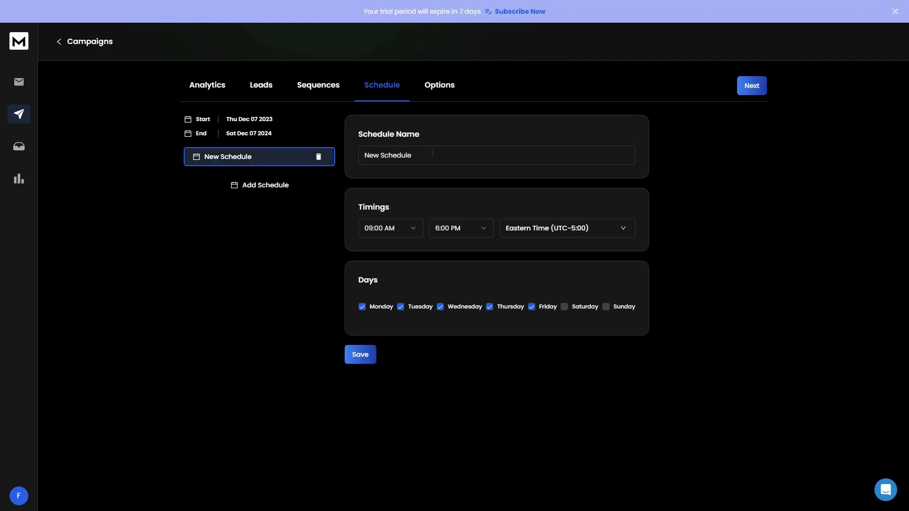
left_click(432, 152)
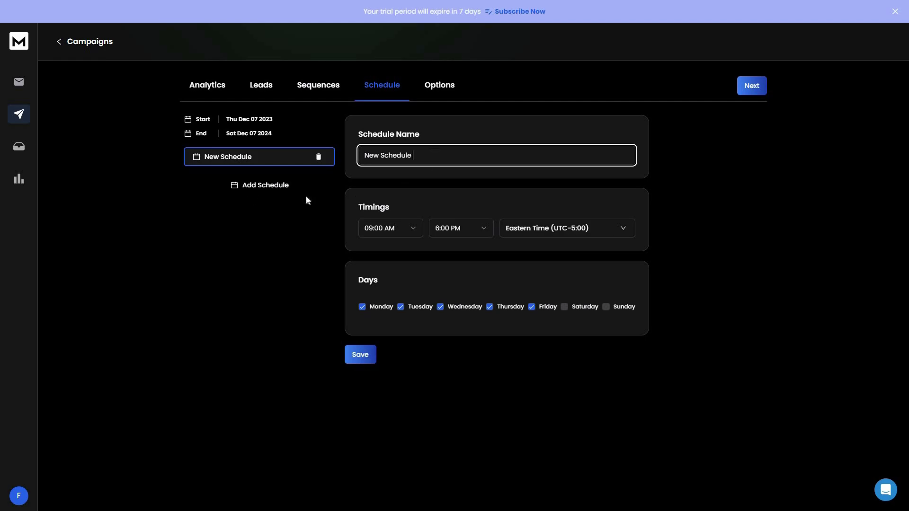
type("1")
Step: Add a second sending schedule named New Schedule 2 and switch between the two schedules
left_click(260, 186)
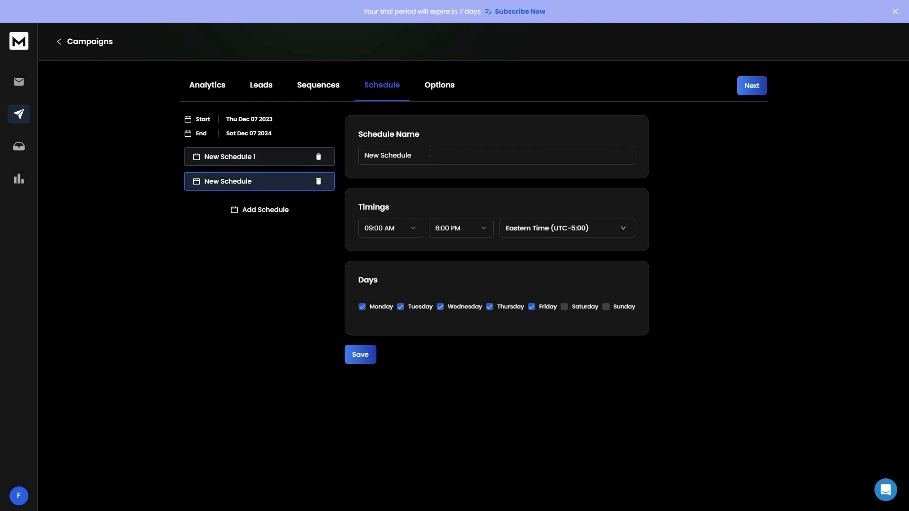
left_click(429, 153)
type("2")
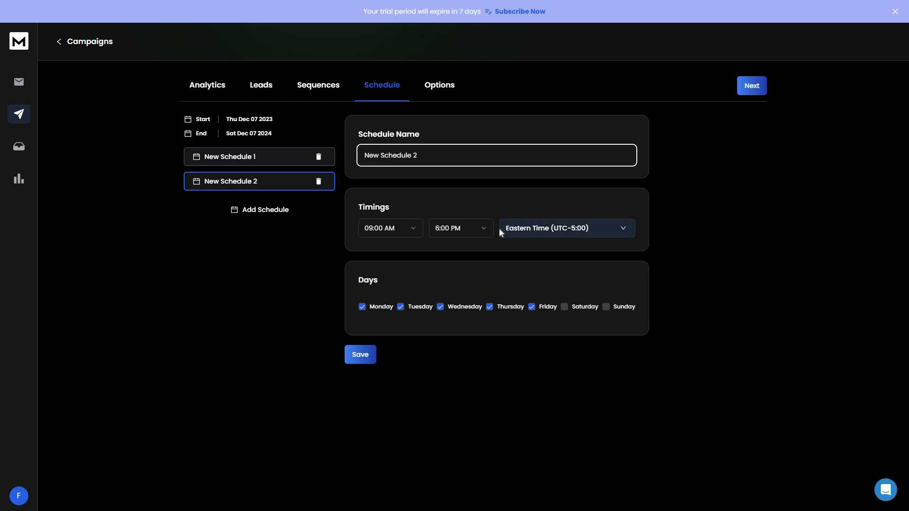
left_click(272, 156)
left_click(275, 184)
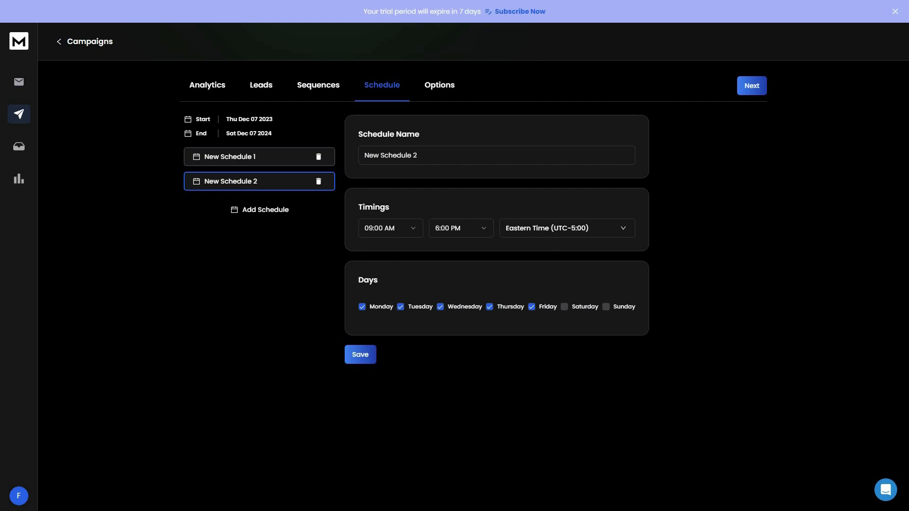
Step: Enable stopping emails on reply in the campaign options and review the tracking, daily limit and time gap settings
left_click(448, 90)
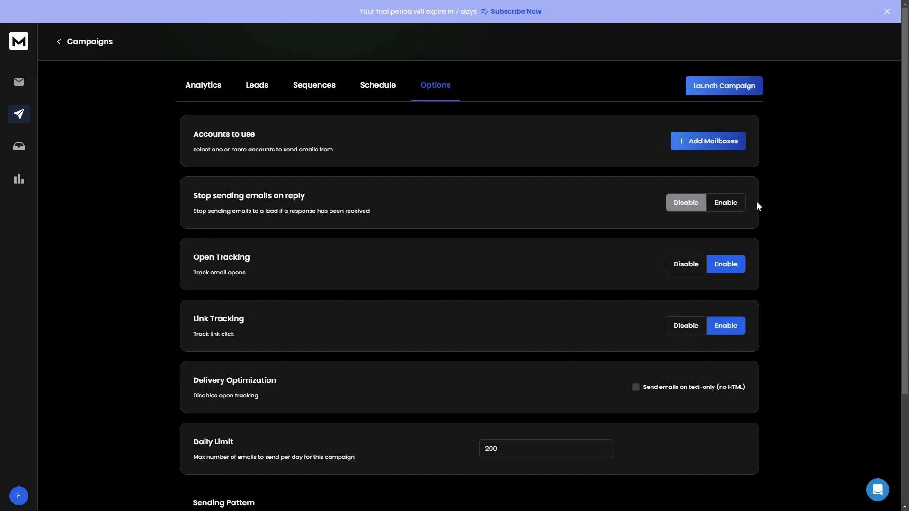
left_click(727, 206)
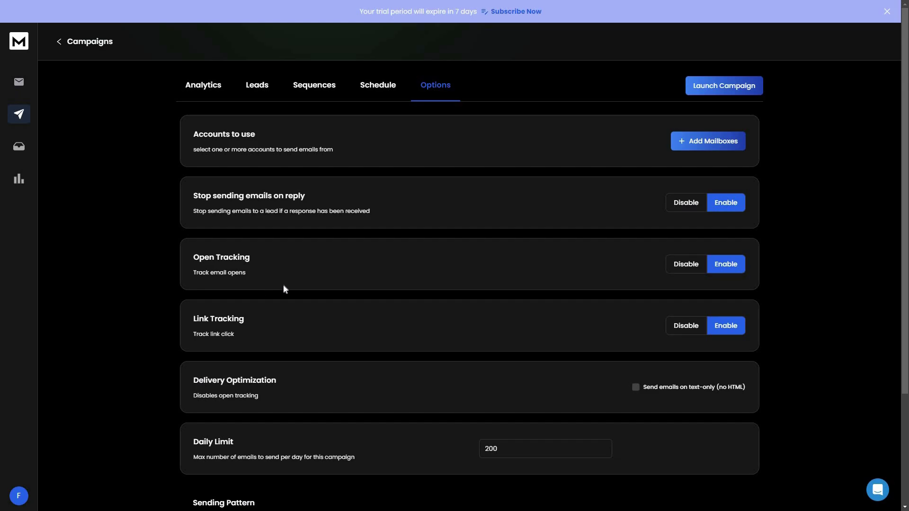
scroll(270, 279, "down", 2)
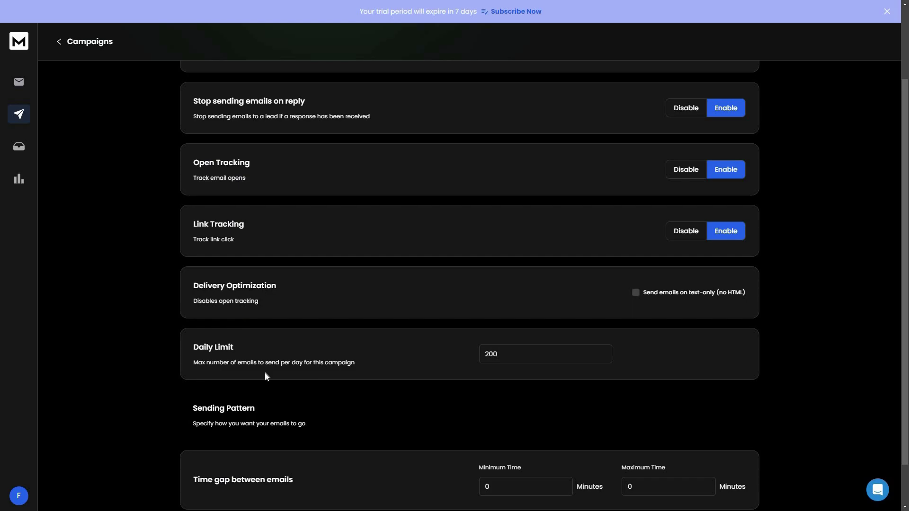
scroll(266, 373, "down", 1)
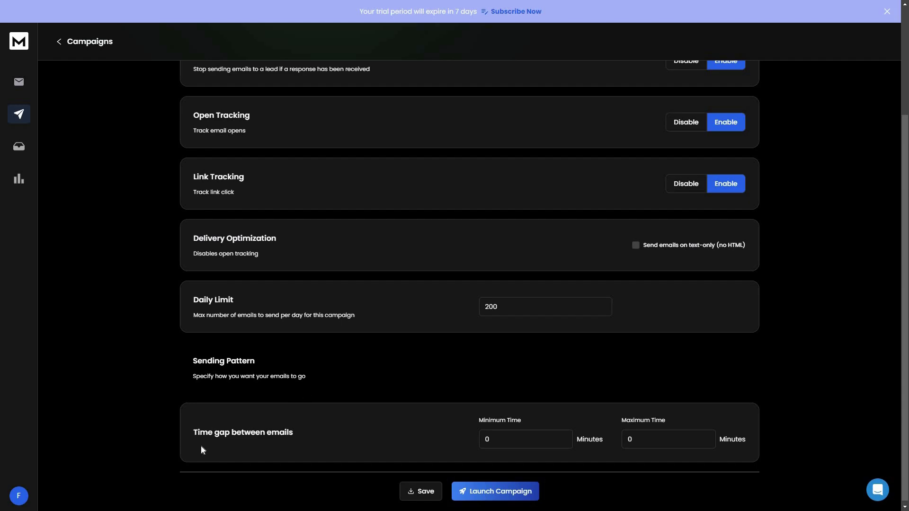
scroll(201, 443, "down", 1)
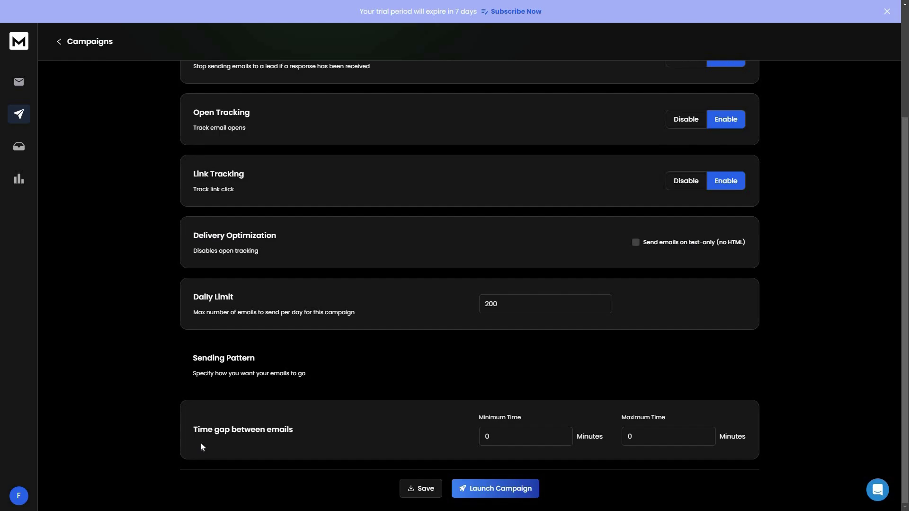
left_click(539, 436)
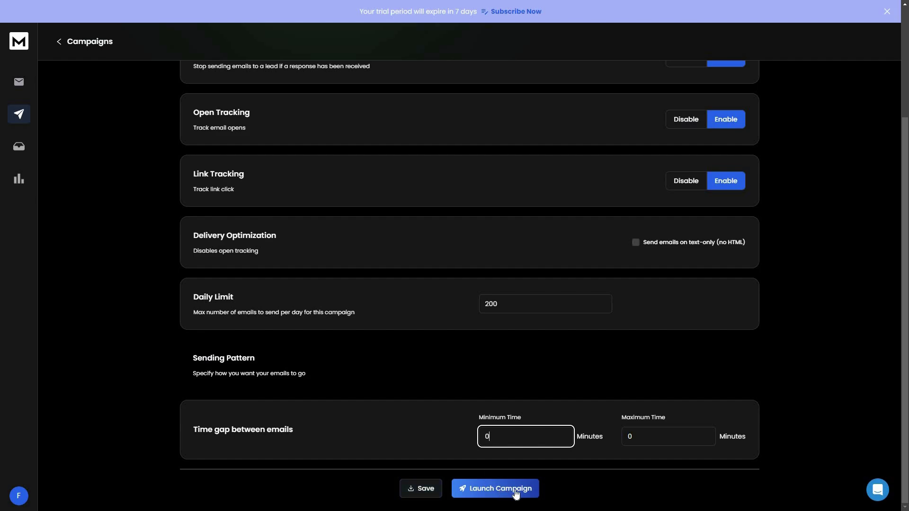
left_click(149, 364)
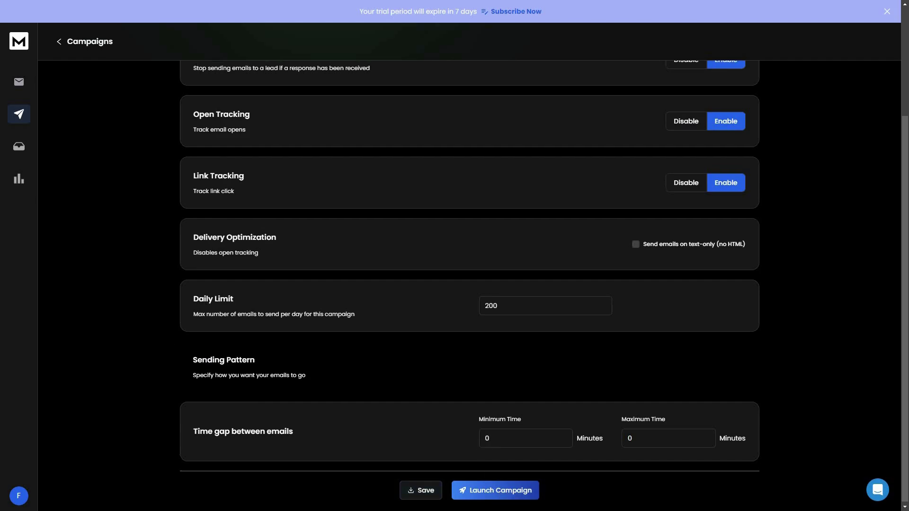
scroll(158, 123, "up", 3)
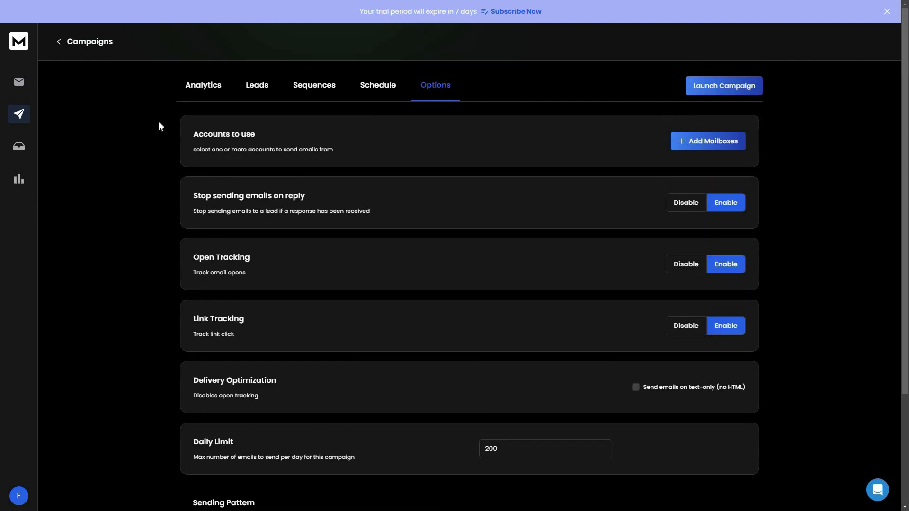
Step: View the campaign's analytics, including its activity, the preset time periods and the custom date range calendar
left_click(210, 90)
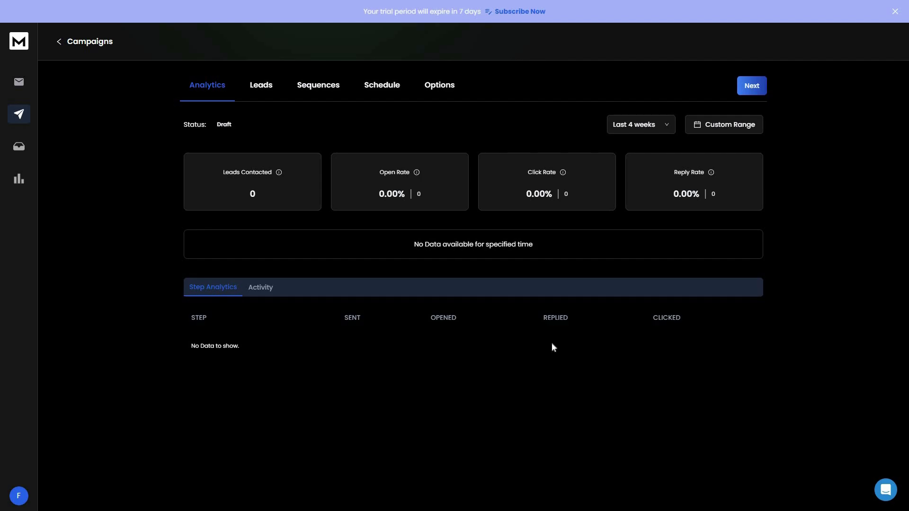
left_click(260, 288)
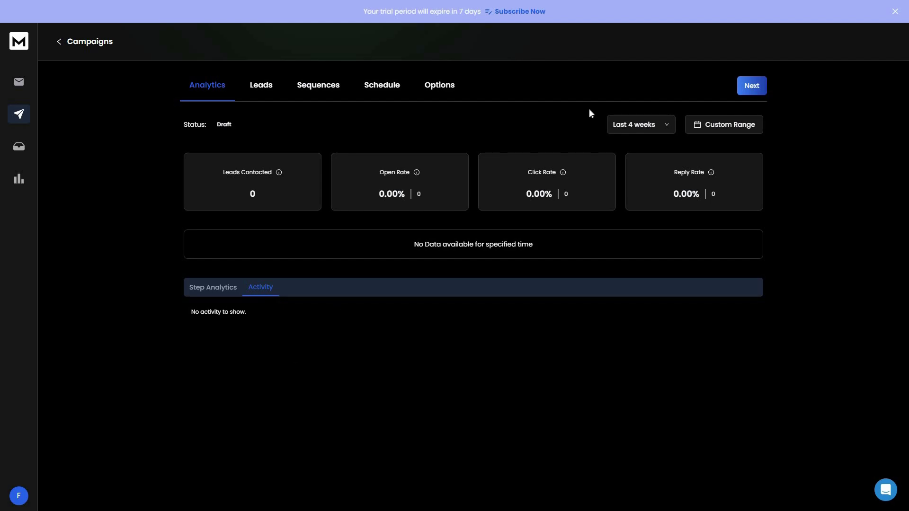
left_click(625, 135)
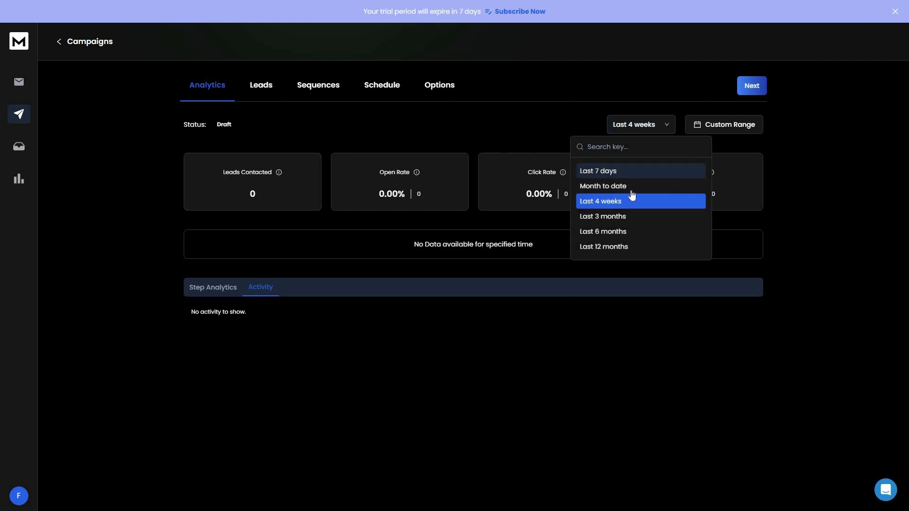
left_click(667, 128)
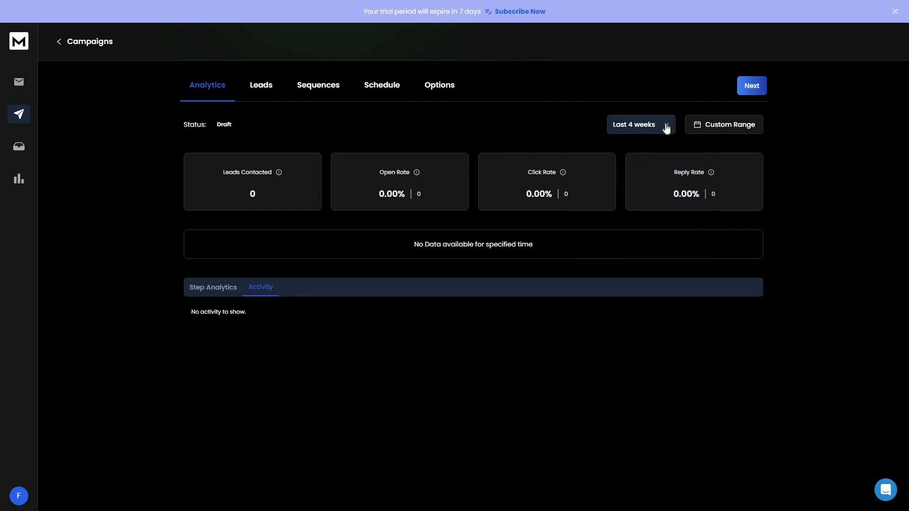
left_click(725, 125)
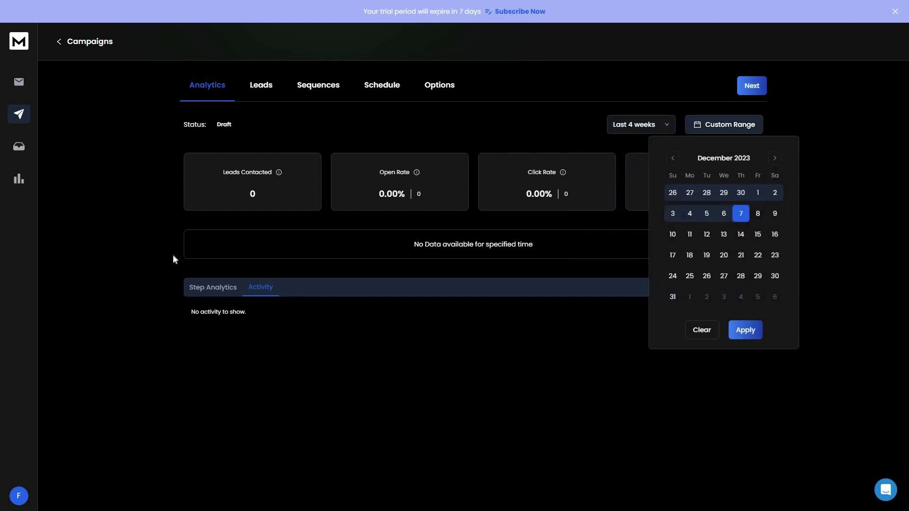
Step: Open the Test2 campaign's sequences and start creating a multiple e-mail sequence using AI
key("alt+Left")
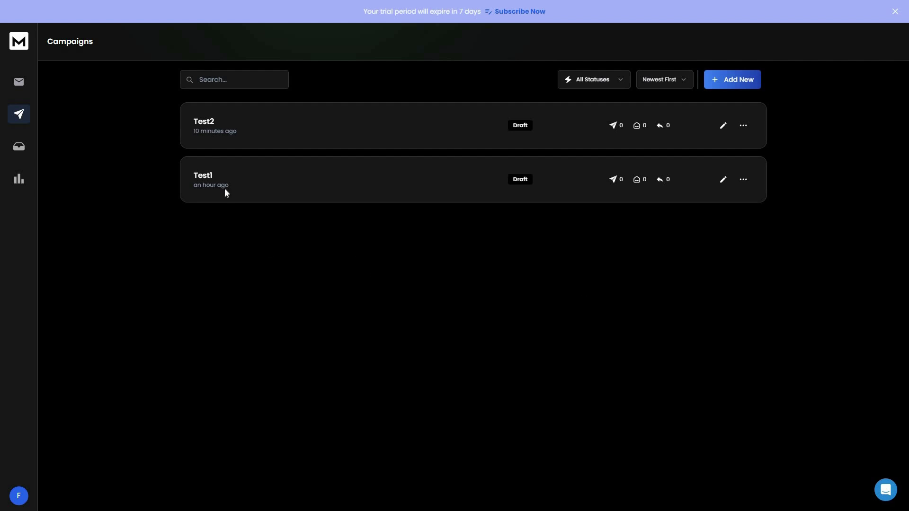
left_click(263, 132)
left_click(323, 92)
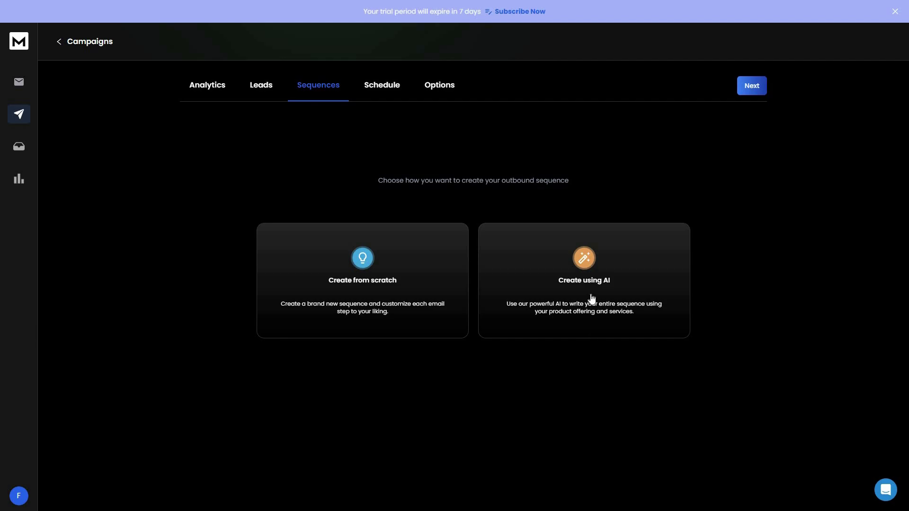
left_click(546, 316)
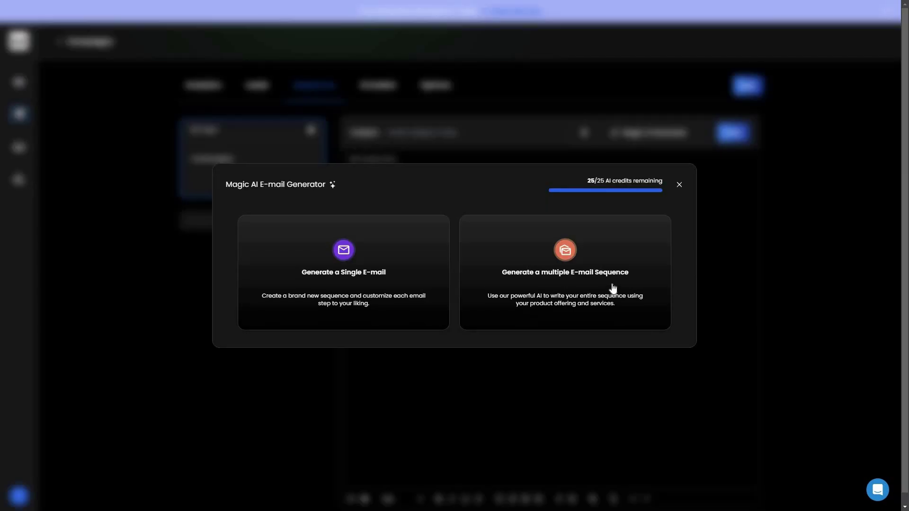
left_click(308, 232)
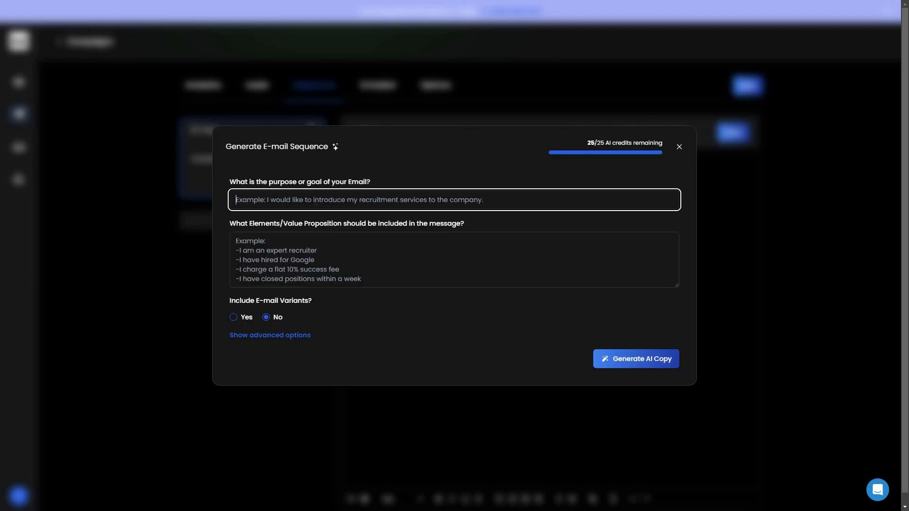
Step: Generate an AI sequence to "introduce Zoomers Clothing" with the value propositions "high quality material" and "natural", viewing the advanced options before generating
type("introduce Zoomers Clothing")
left_click(332, 248)
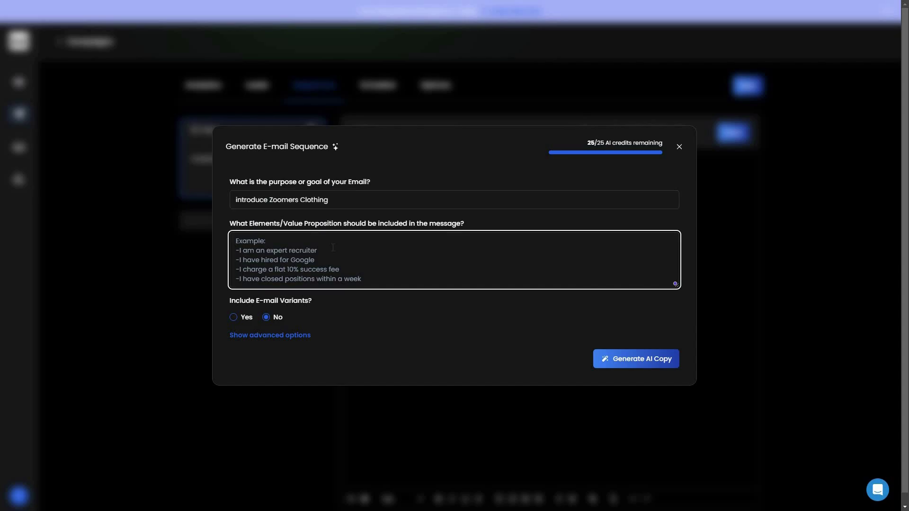
type("high quality material natural")
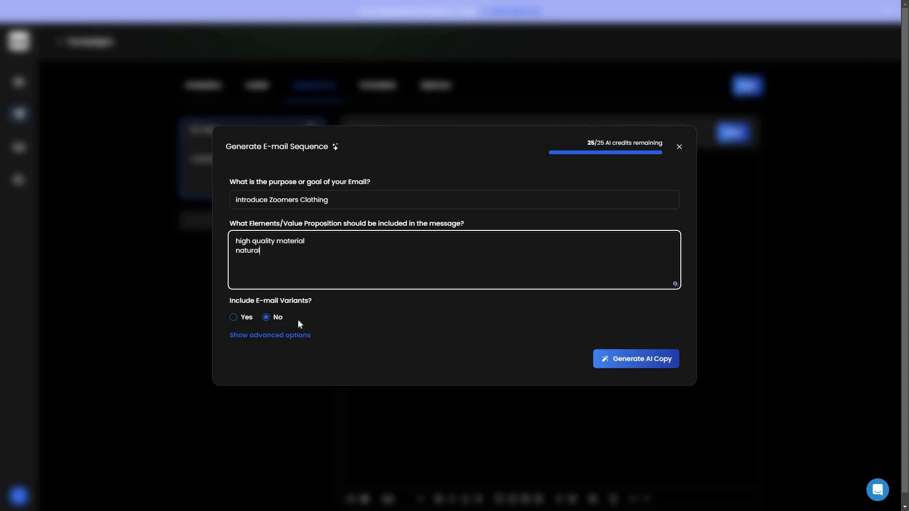
left_click(274, 336)
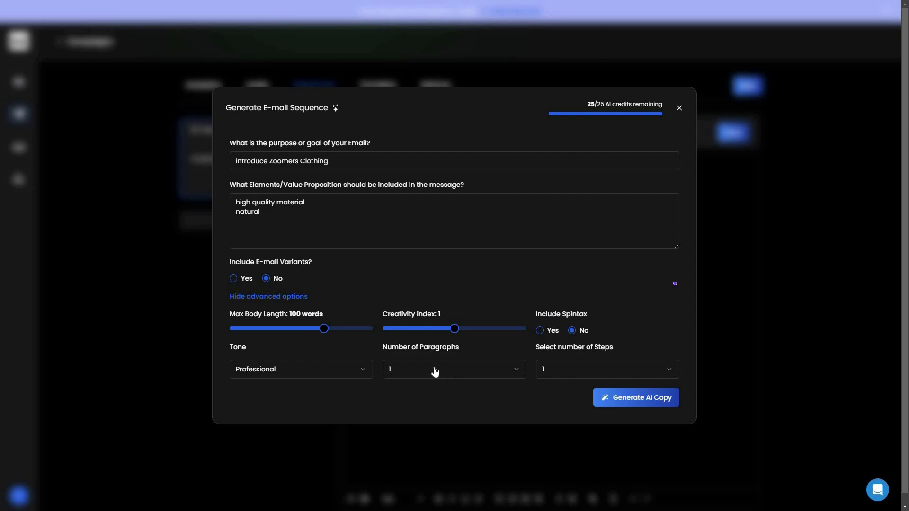
left_click(317, 374)
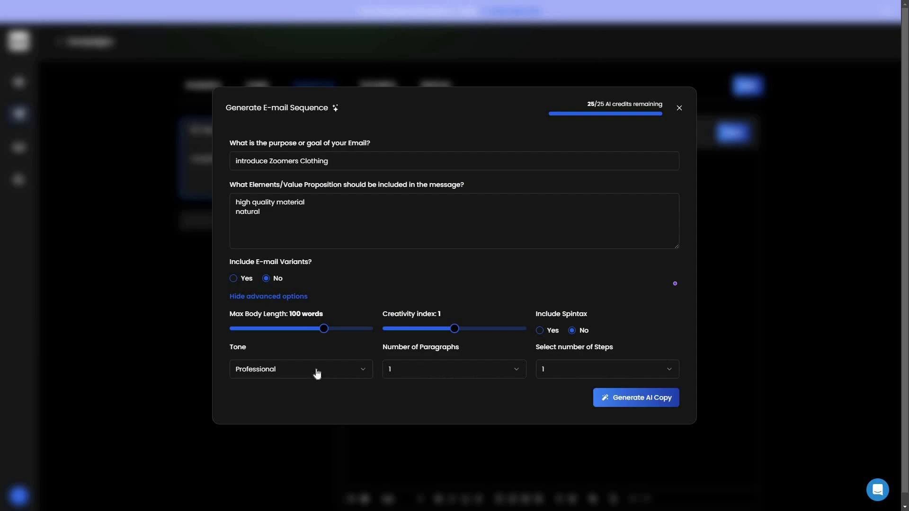
left_click(608, 420)
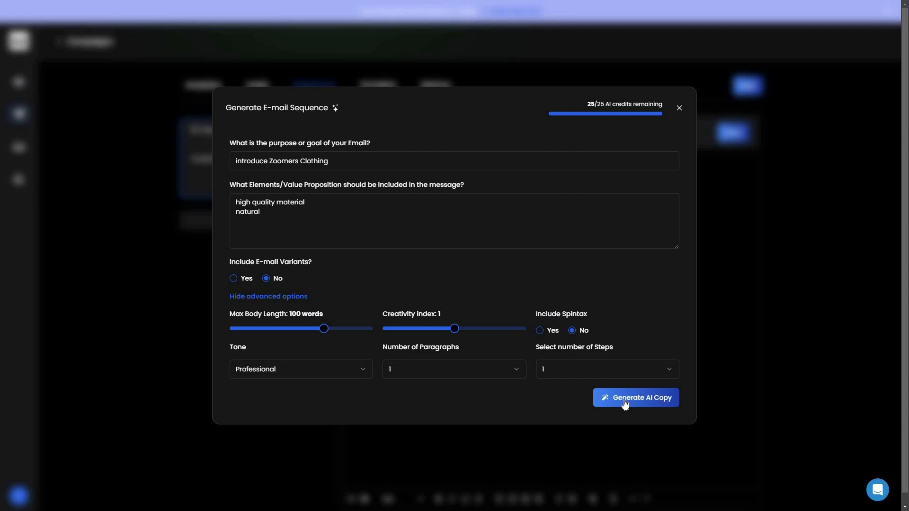
left_click(662, 402)
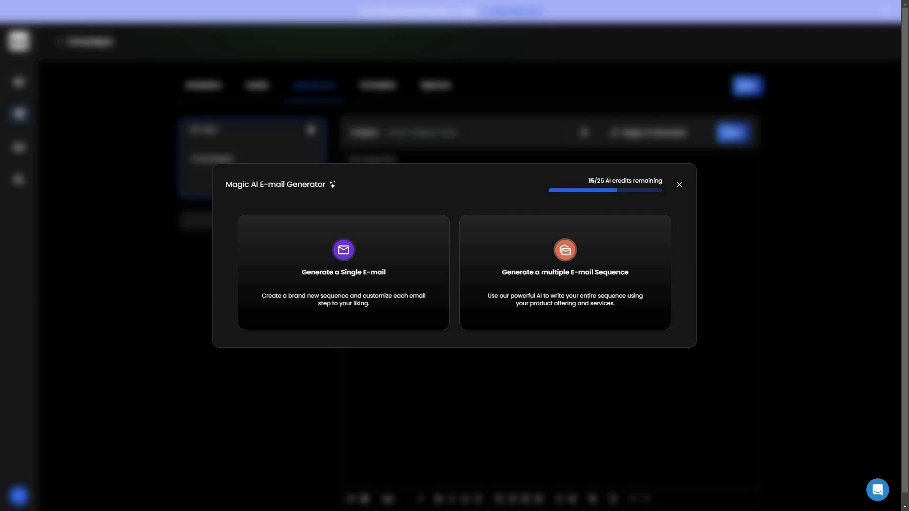
Step: Generate a single AI email introducing Zoomers Clothing with "premium material" and "cost effective", review the copy and close it without applying
left_click(414, 225)
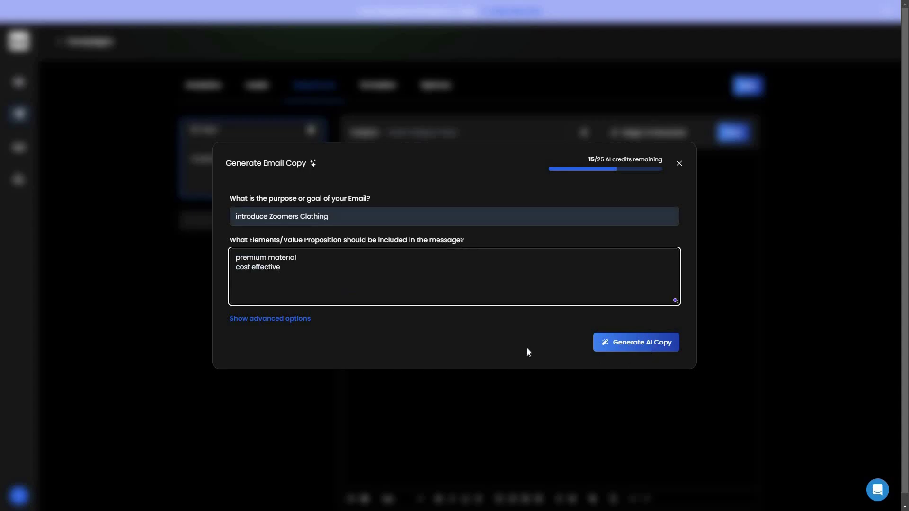
key("ctrl+Return")
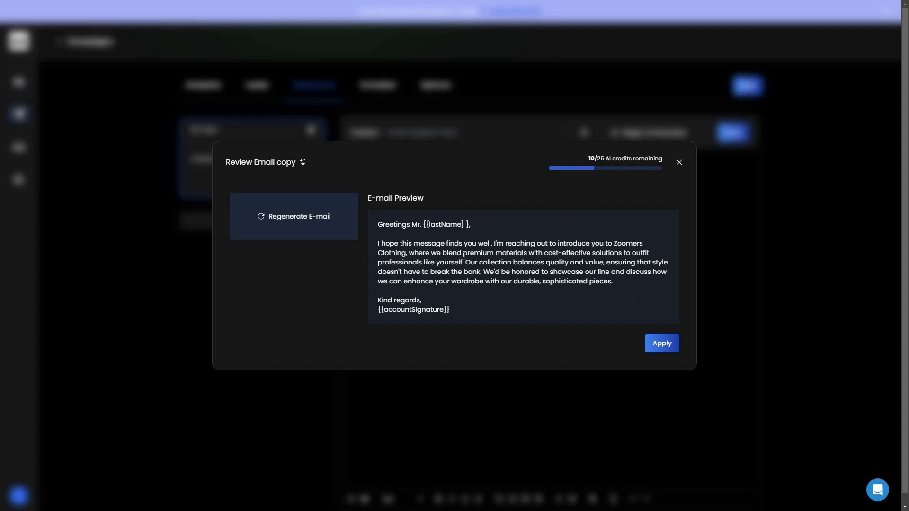
left_click_drag(463, 253, 590, 253)
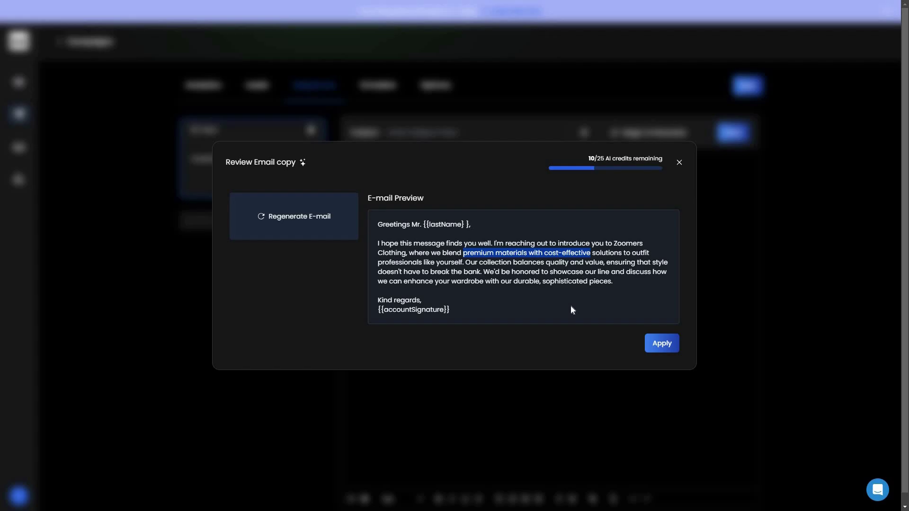
left_click(679, 164)
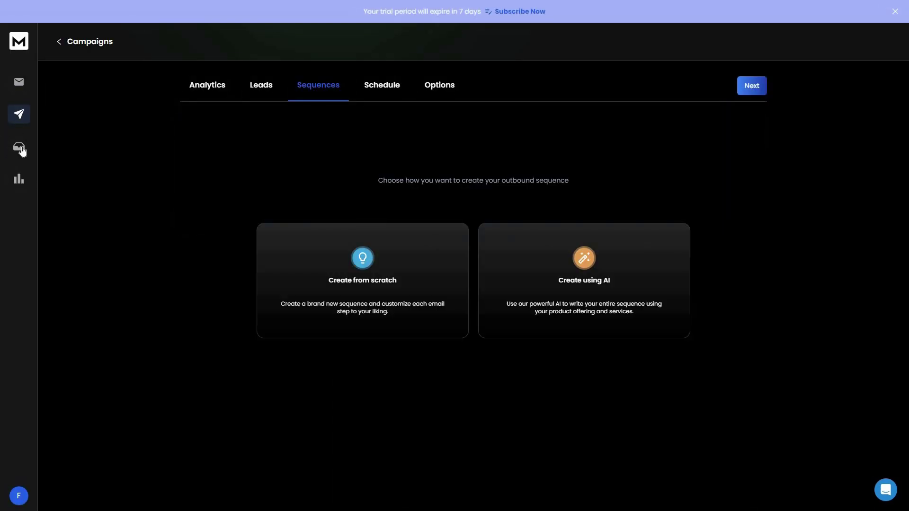
Step: View the Onebox with its lead status filters and the overall Analytics page
left_click(20, 149)
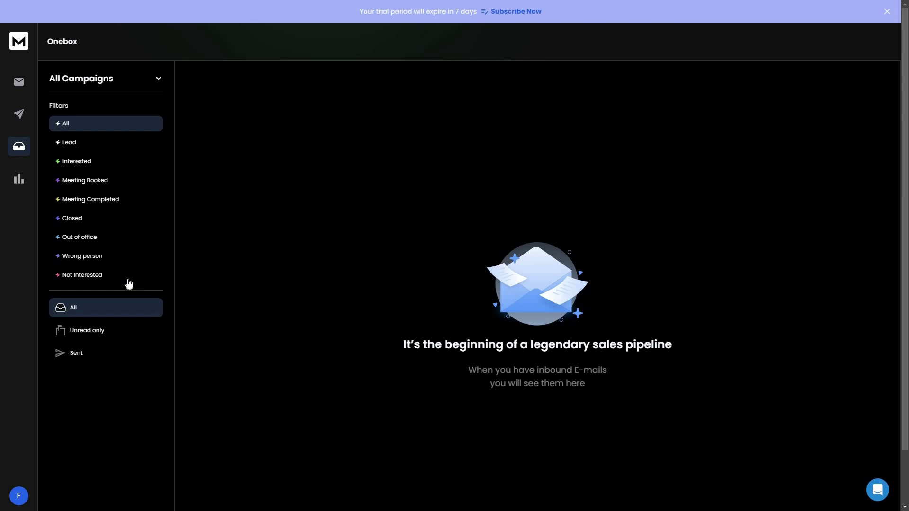
key("Return")
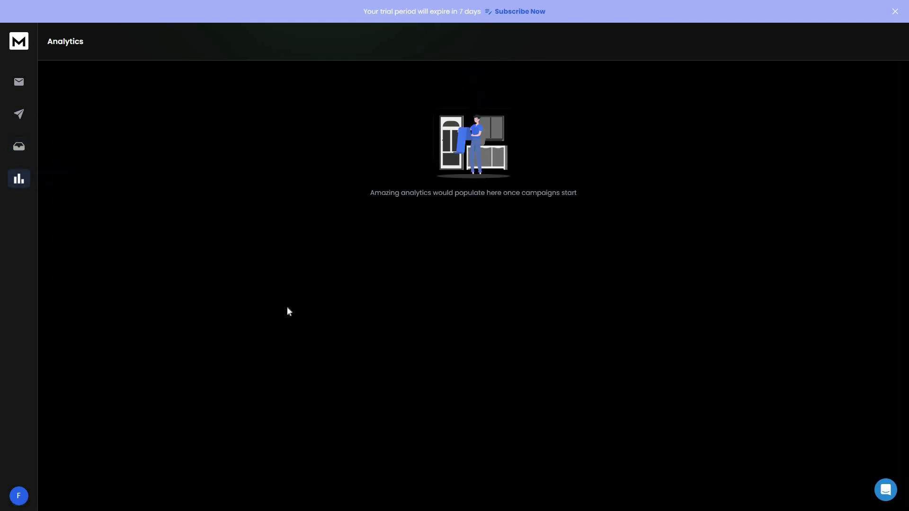